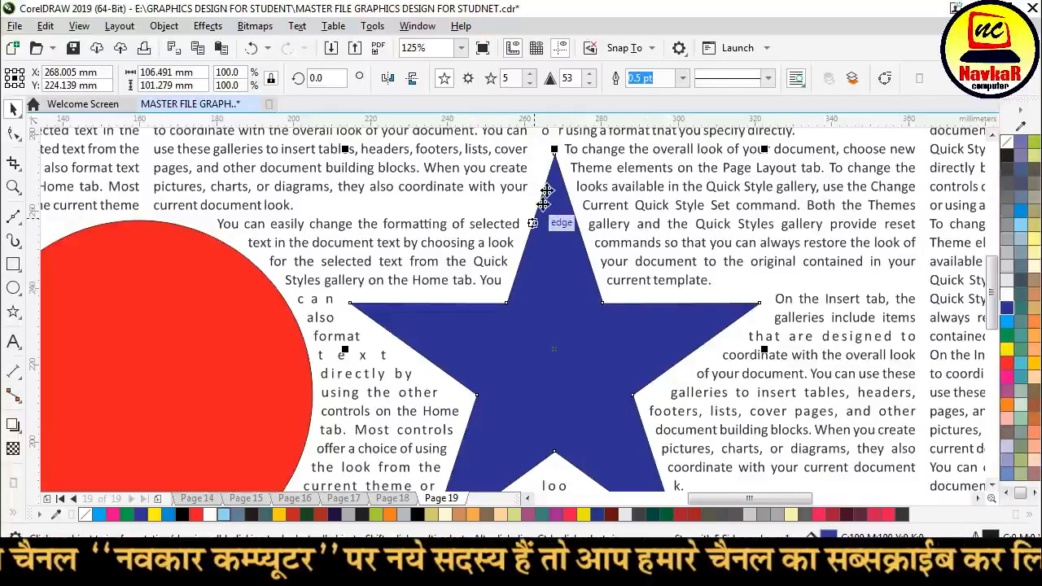
- Import girl-at-computer-1.jpg and place it on the empty area beside the page, about 206 mm wide and 137 mm high
scroll(310, 334, down, 5)
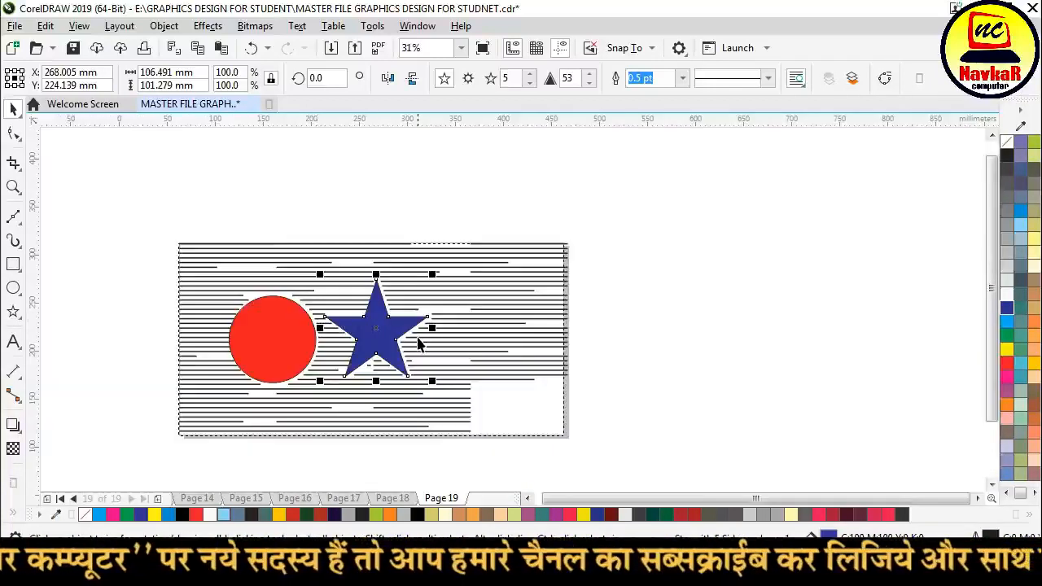
scroll(421, 349, up, 3)
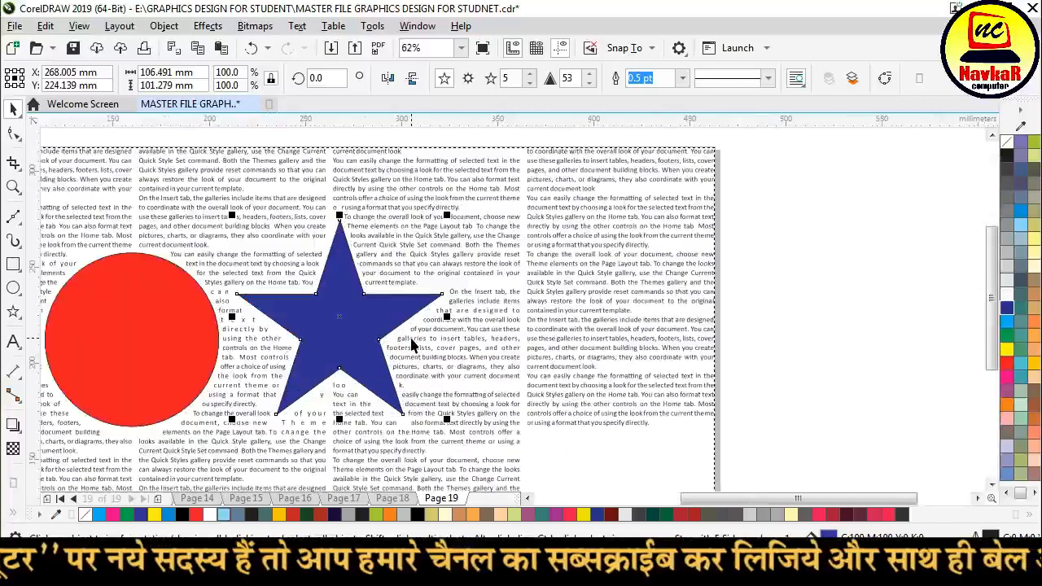
click(745, 235)
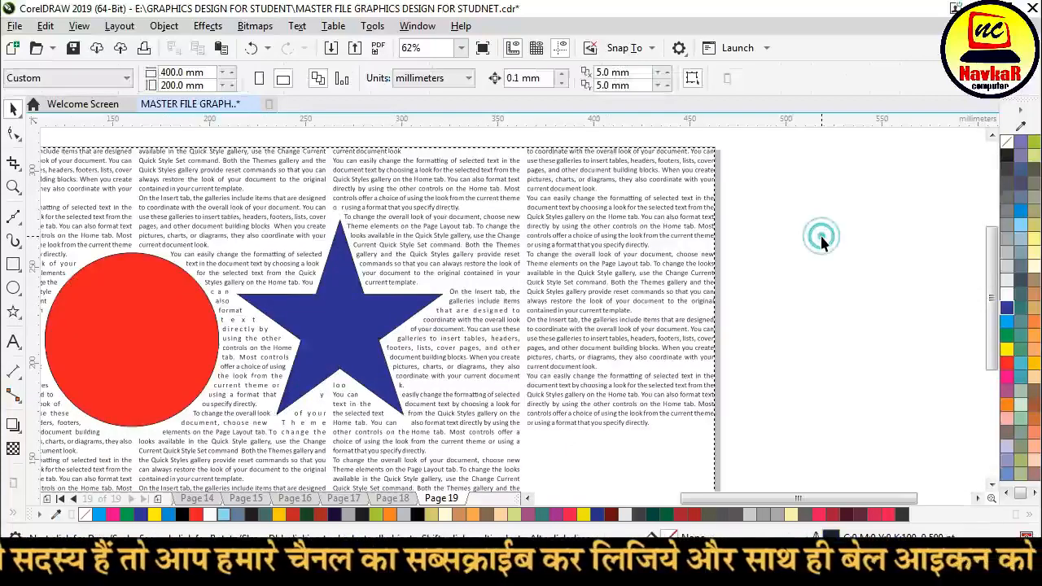
click(330, 51)
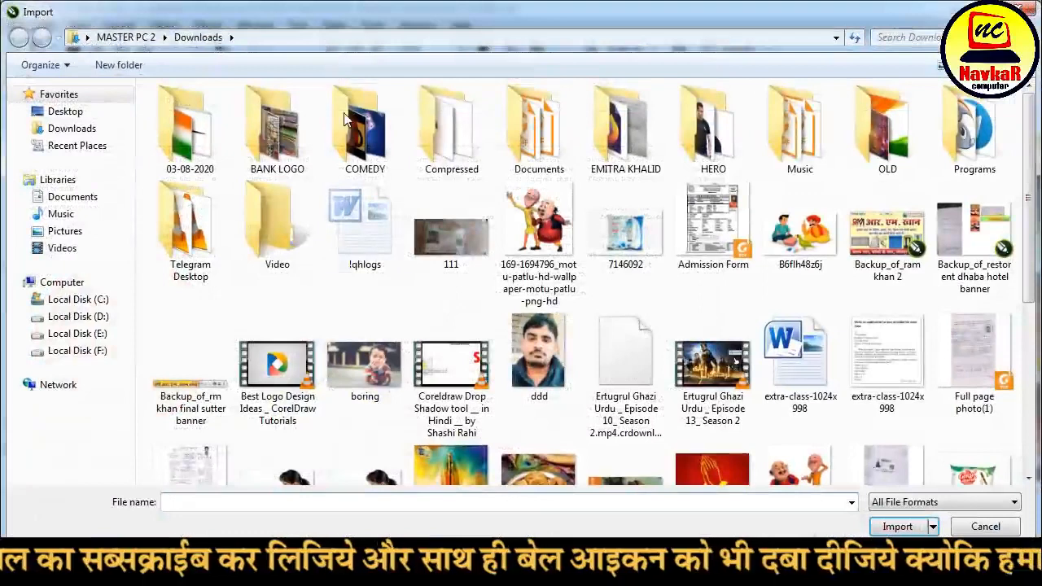
click(456, 392)
scroll(391, 359, down, 2)
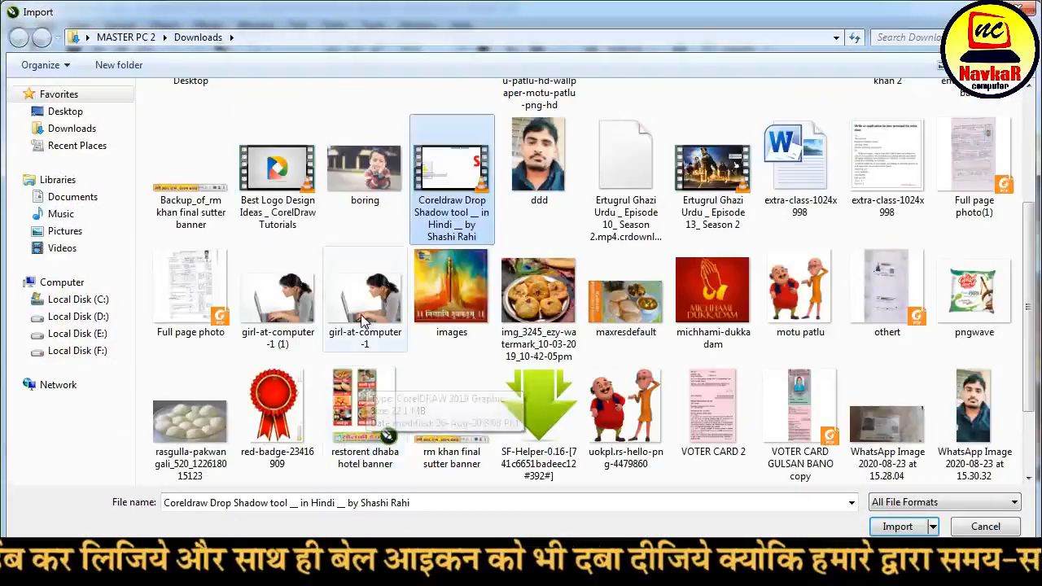
click(325, 317)
double_click(374, 313)
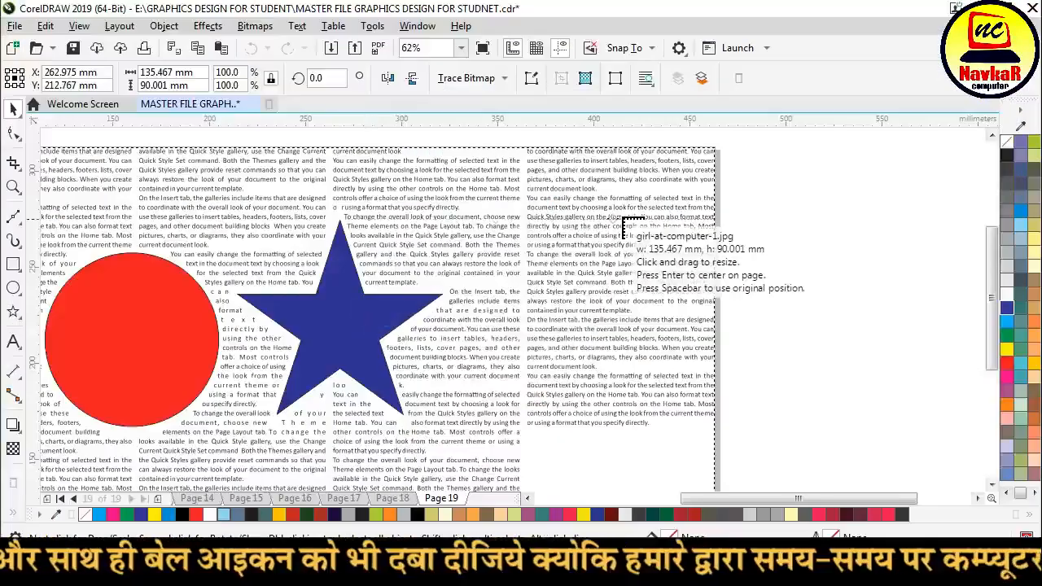
scroll(370, 232, down, 2)
drag(549, 189, 736, 302)
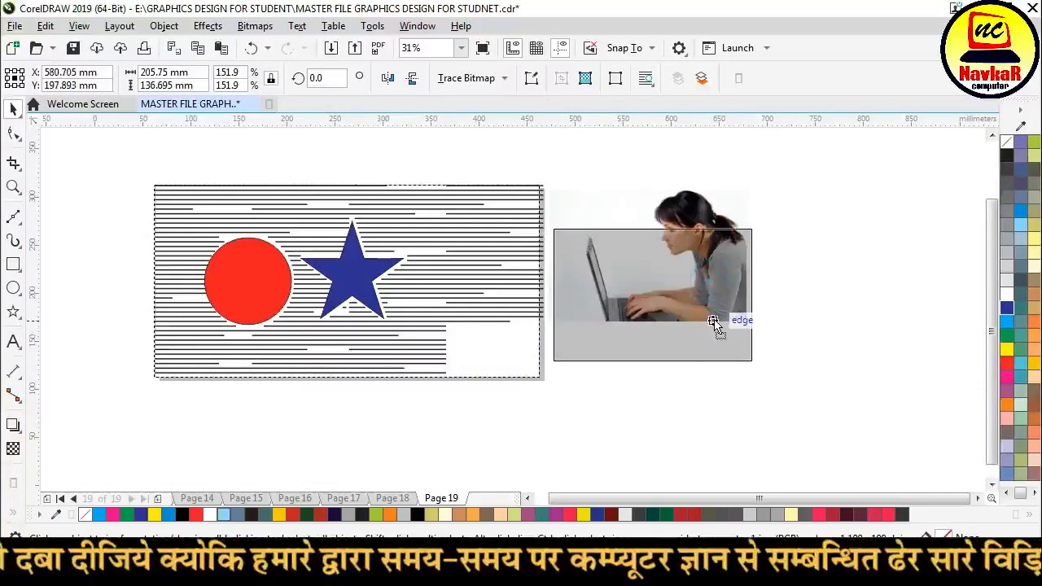
- Start a Bézier outline at the laptop lid's outer corner and trace it around the tip of the lid
scroll(733, 317, up, 2)
scroll(748, 307, up, 1)
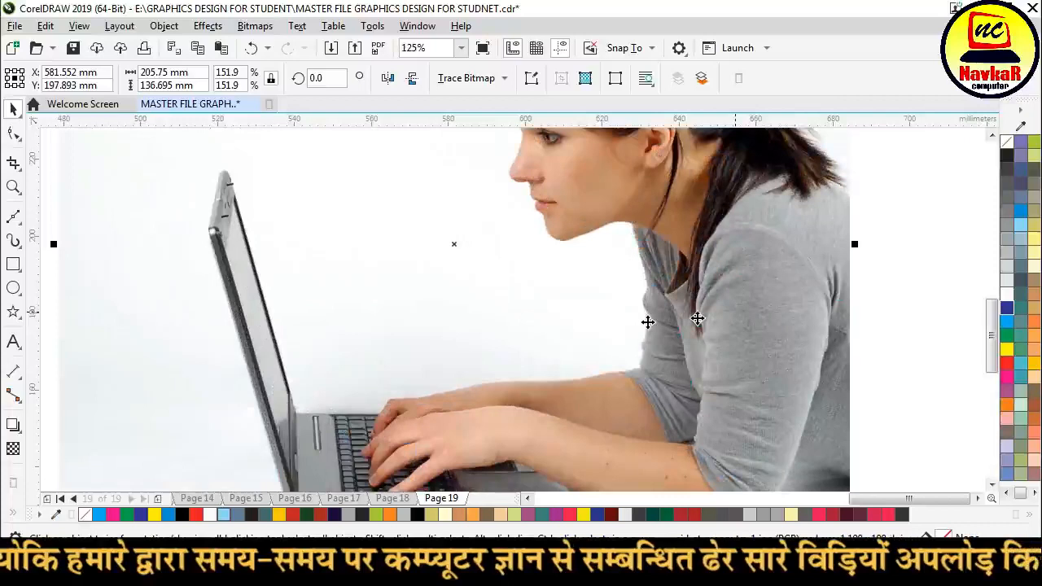
scroll(642, 317, down, 1)
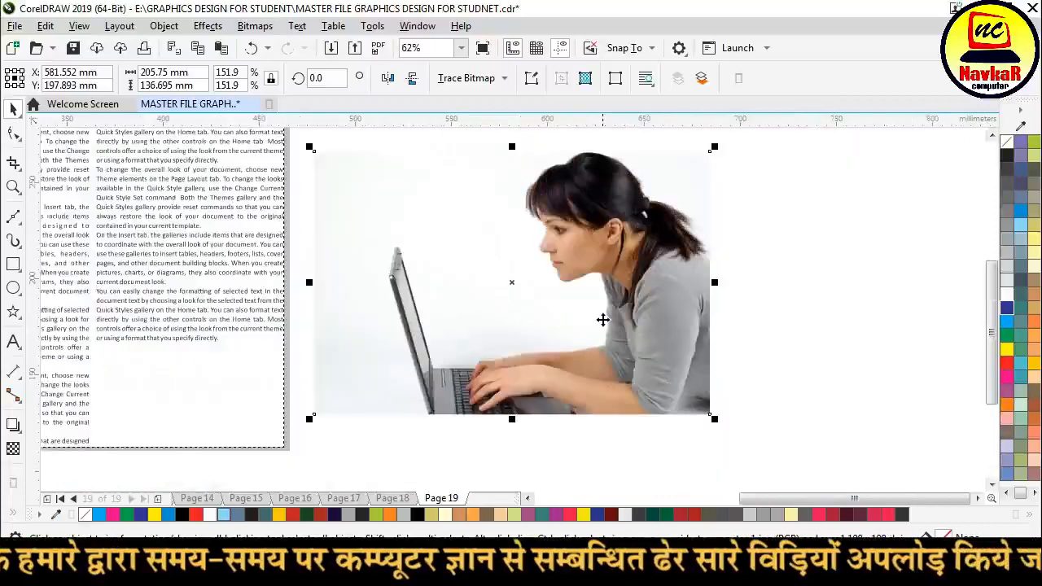
click(13, 220)
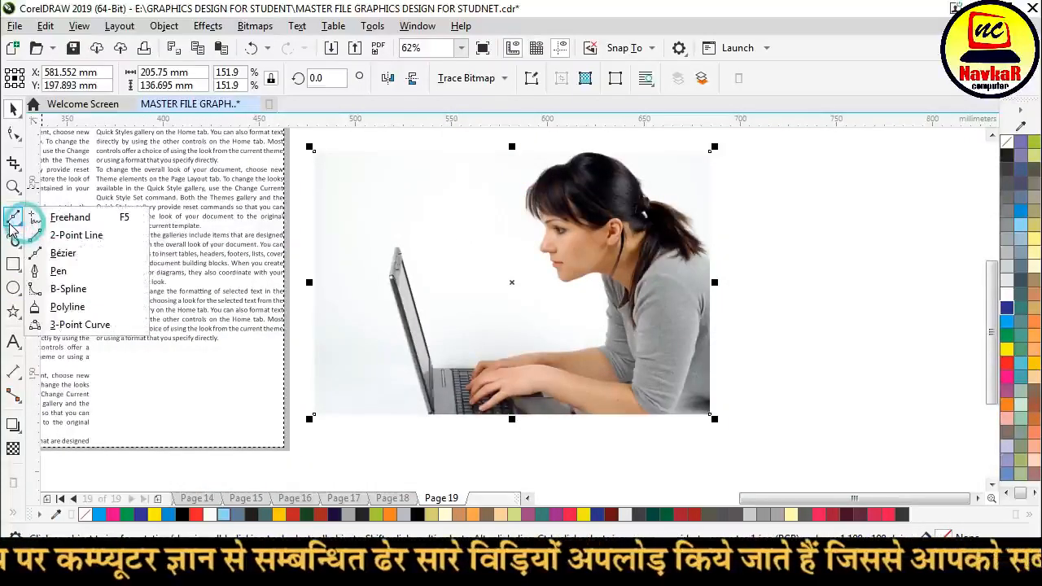
click(63, 257)
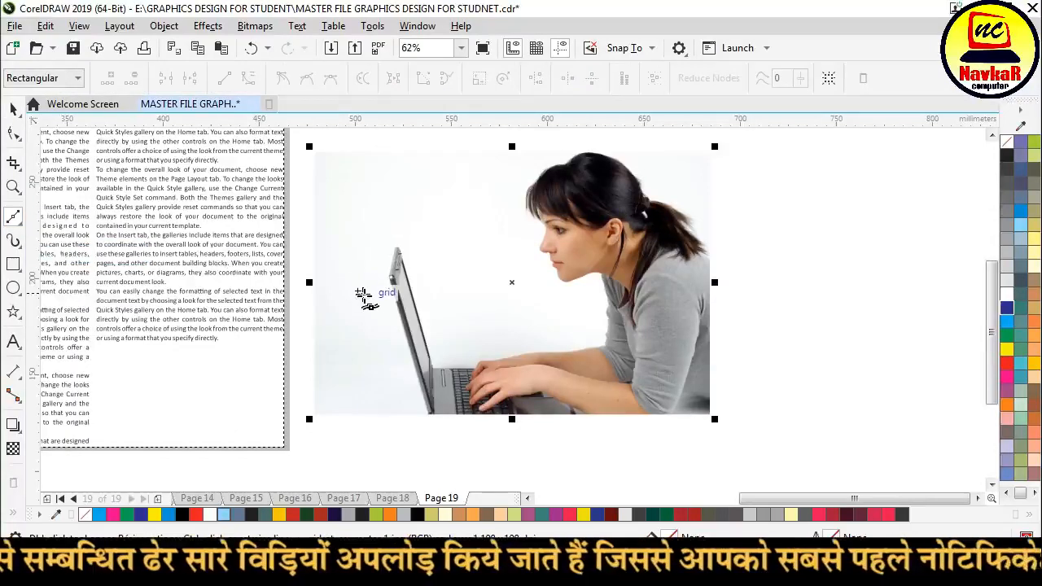
scroll(363, 298, up, 2)
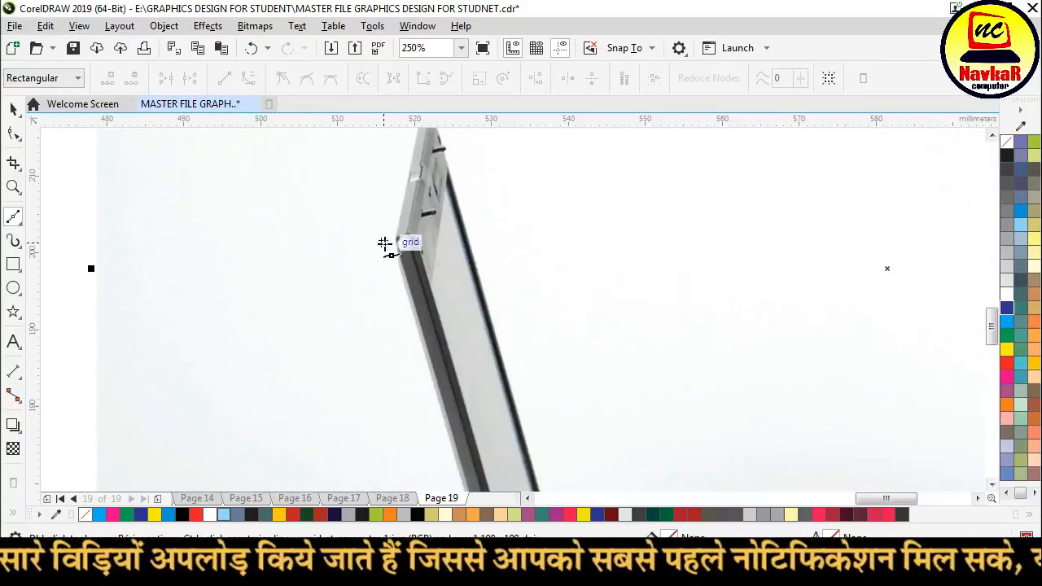
scroll(370, 303, down, 1)
scroll(397, 228, up, 1)
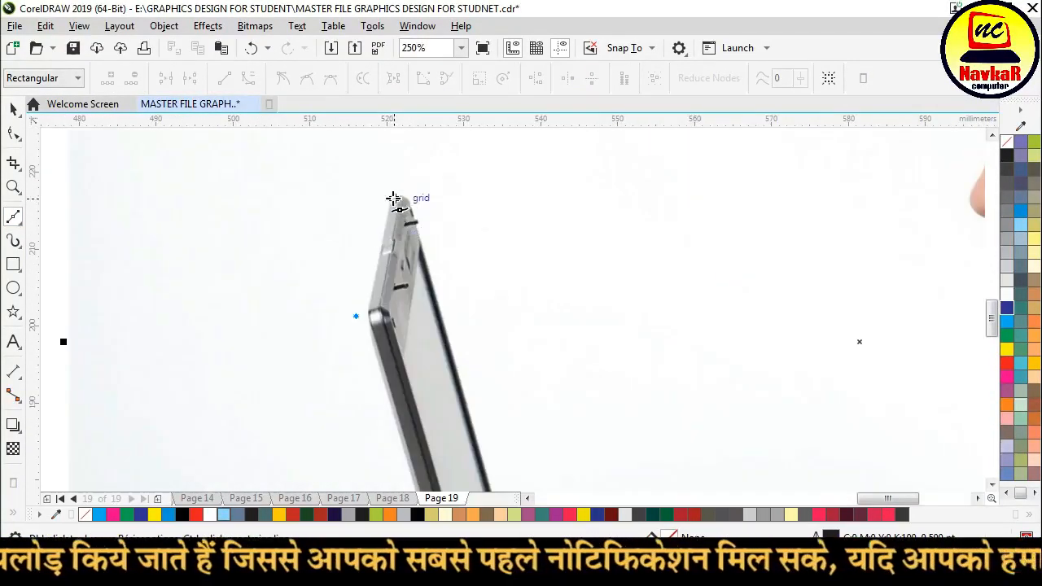
click(384, 200)
click(409, 190)
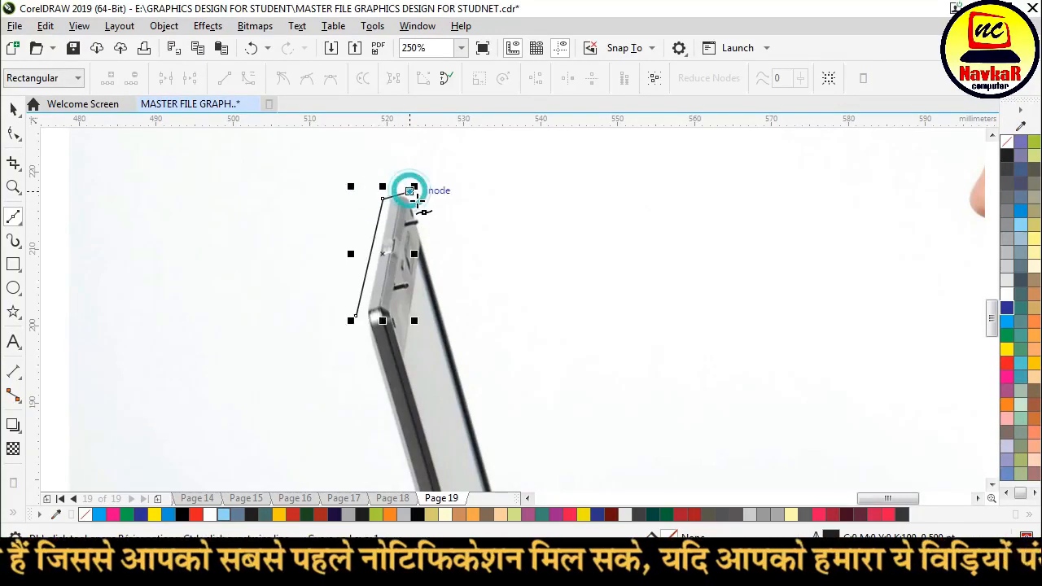
click(419, 209)
- Continue the Bézier outline down the inner edge of the laptop screen to the keyboard base
scroll(420, 210, down, 1)
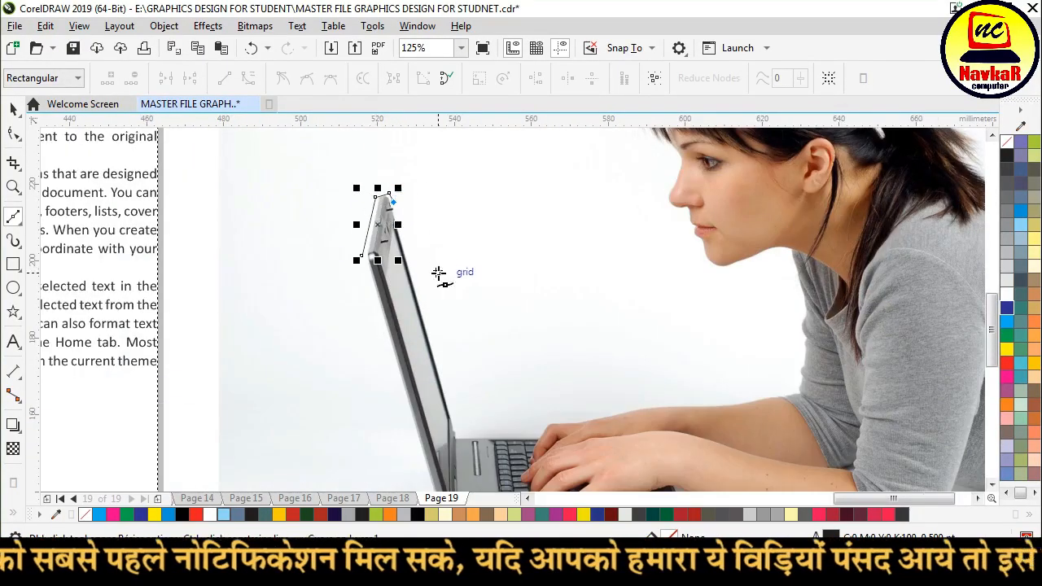
scroll(438, 273, up, 2)
scroll(319, 290, down, 1)
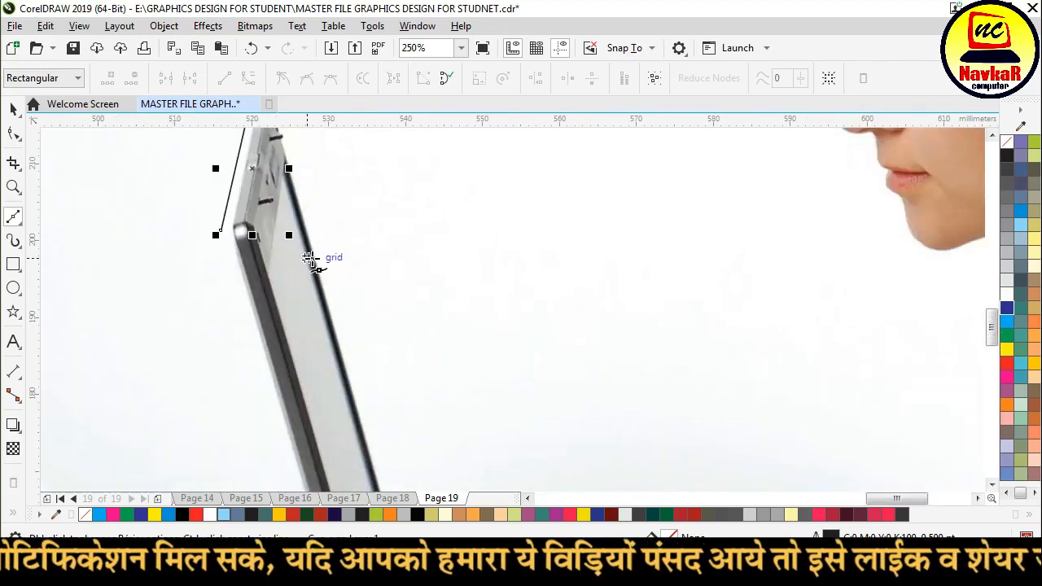
click(353, 379)
scroll(302, 261, down, 2)
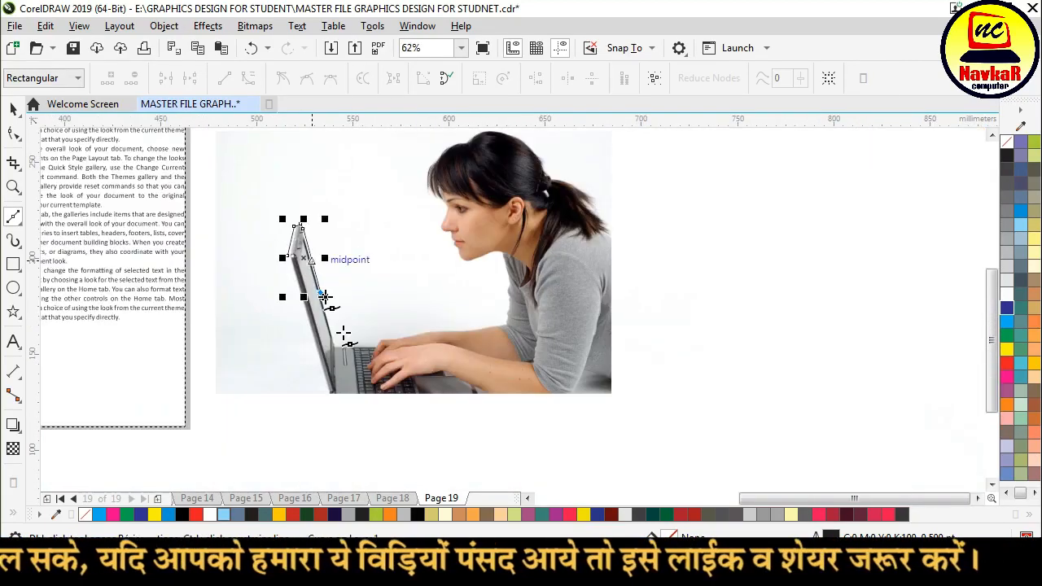
scroll(326, 338, up, 2)
click(305, 342)
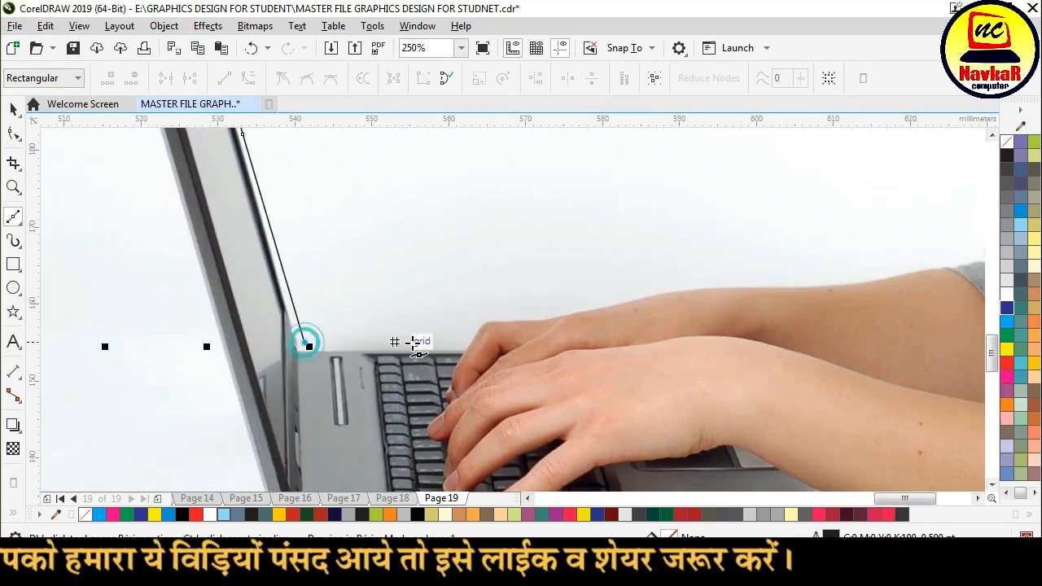
- Trace the outline along the keyboard's rear edge and over the hand and forearm to the sleeve
click(460, 343)
click(481, 313)
click(531, 313)
click(621, 298)
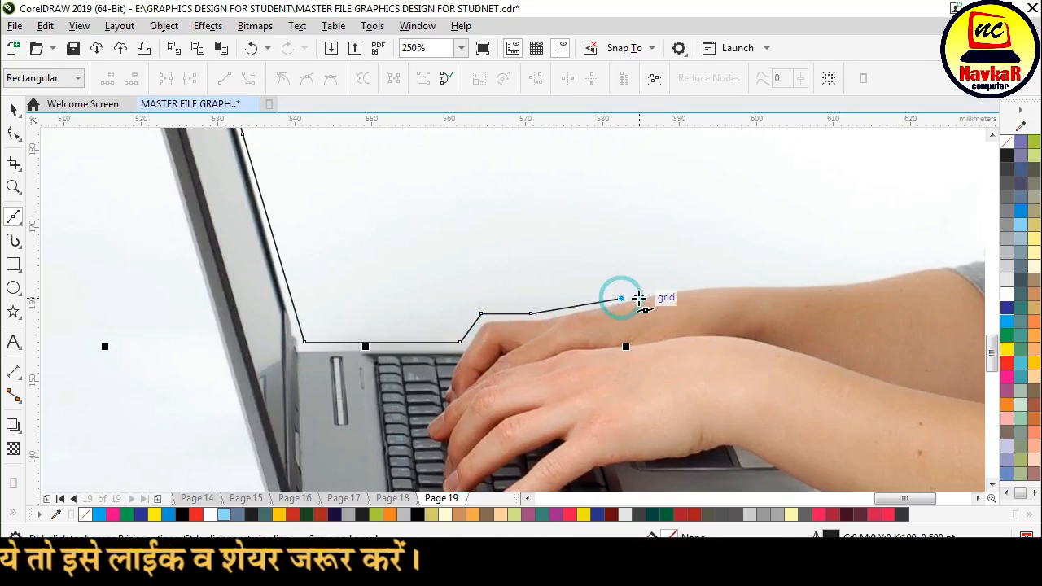
click(744, 282)
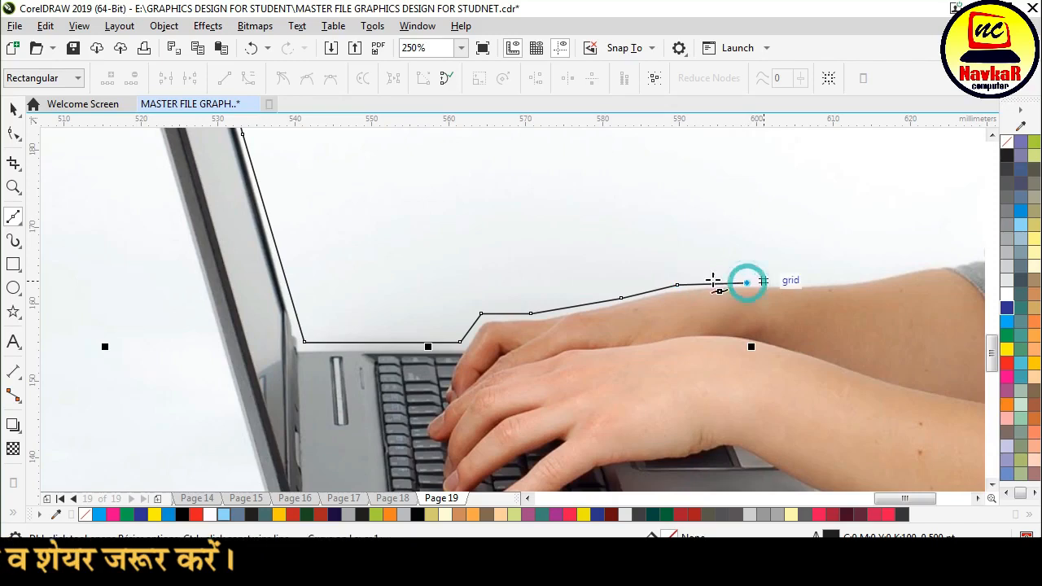
scroll(562, 274, down, 3)
scroll(652, 291, up, 3)
click(573, 246)
click(609, 245)
- Extend the outline up the front of the woman's grey sleeve
scroll(558, 187, down, 2)
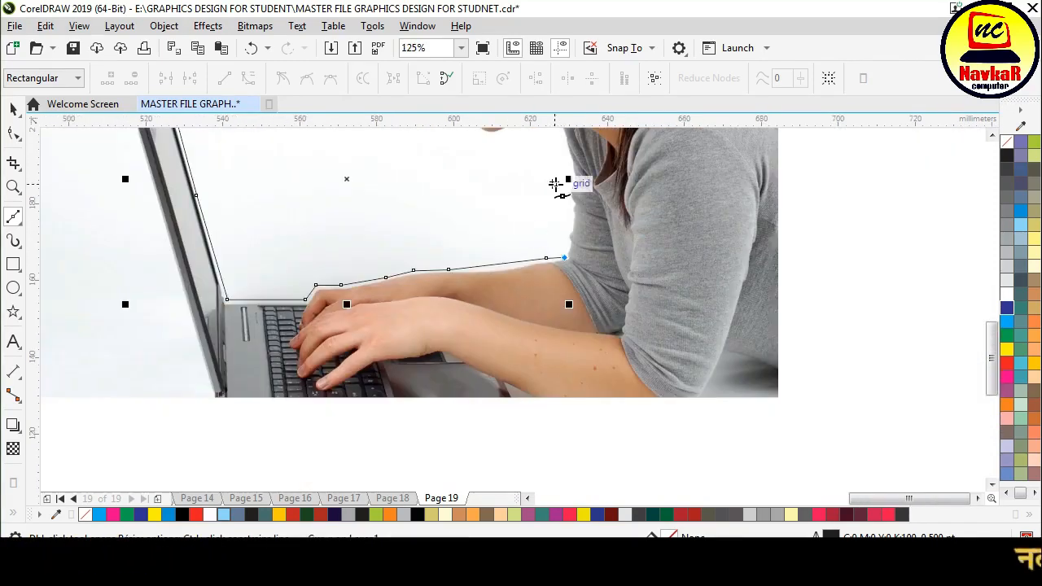
scroll(576, 228, up, 2)
click(583, 226)
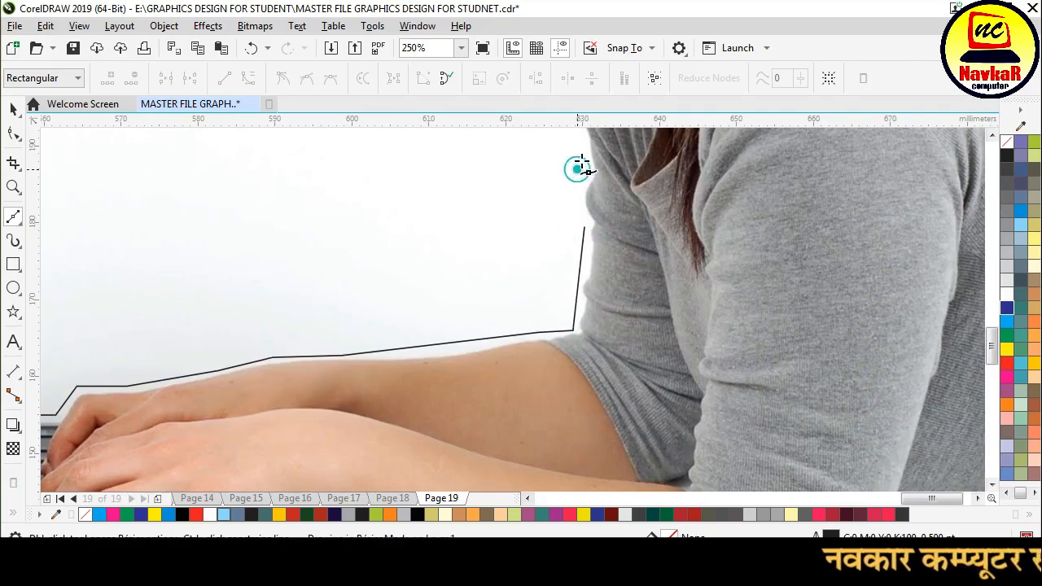
click(576, 139)
- Trace the outline from the shoulder along the neck, jaw and chin to just below the lips
scroll(575, 138, down, 4)
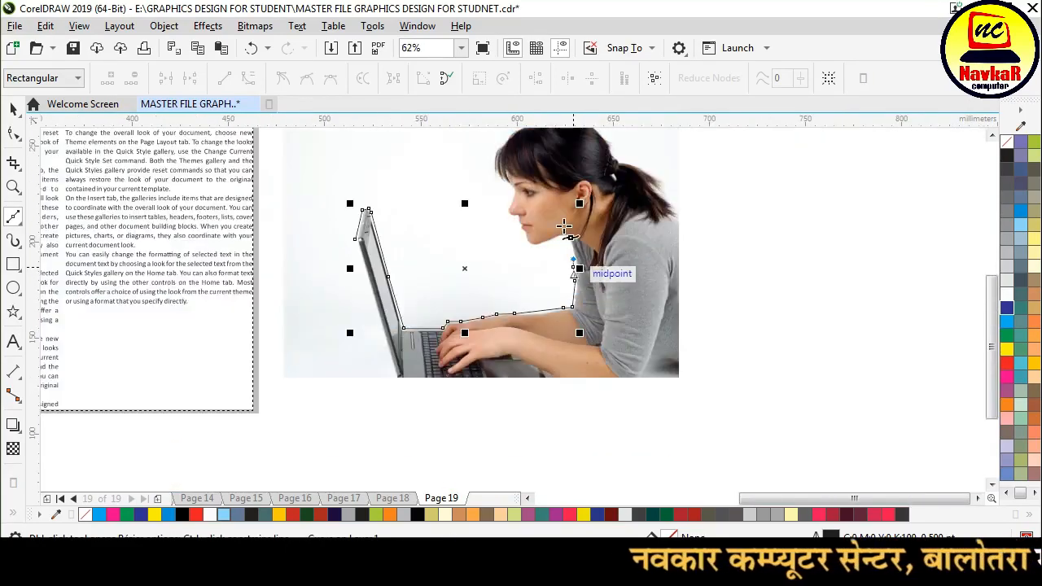
scroll(568, 213, up, 2)
scroll(546, 269, up, 4)
click(615, 197)
click(562, 186)
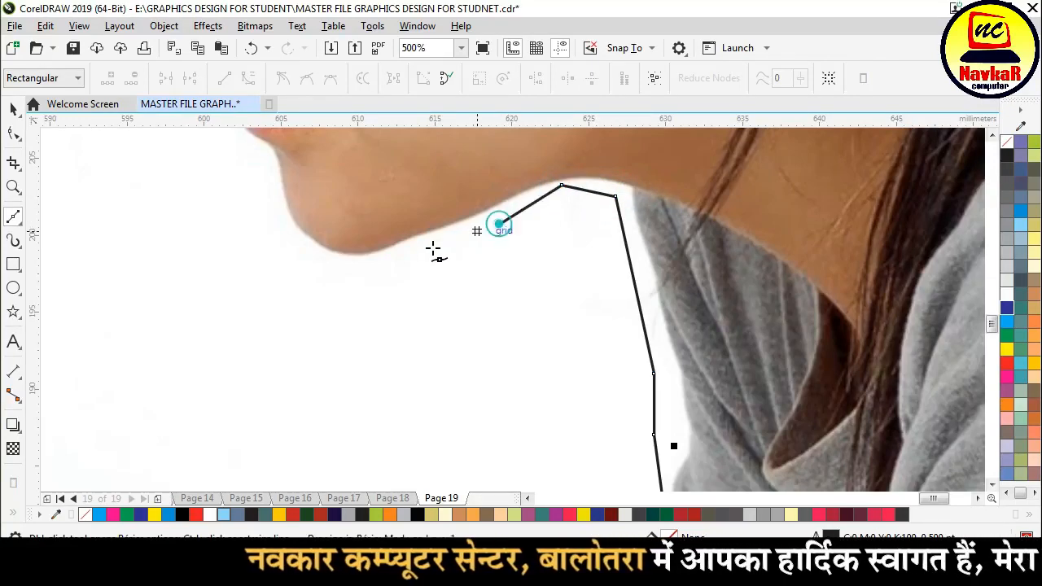
click(411, 263)
click(324, 265)
click(284, 237)
click(266, 181)
- Continue the outline around the lips and nose and up the bridge of the nose
scroll(407, 366, down, 4)
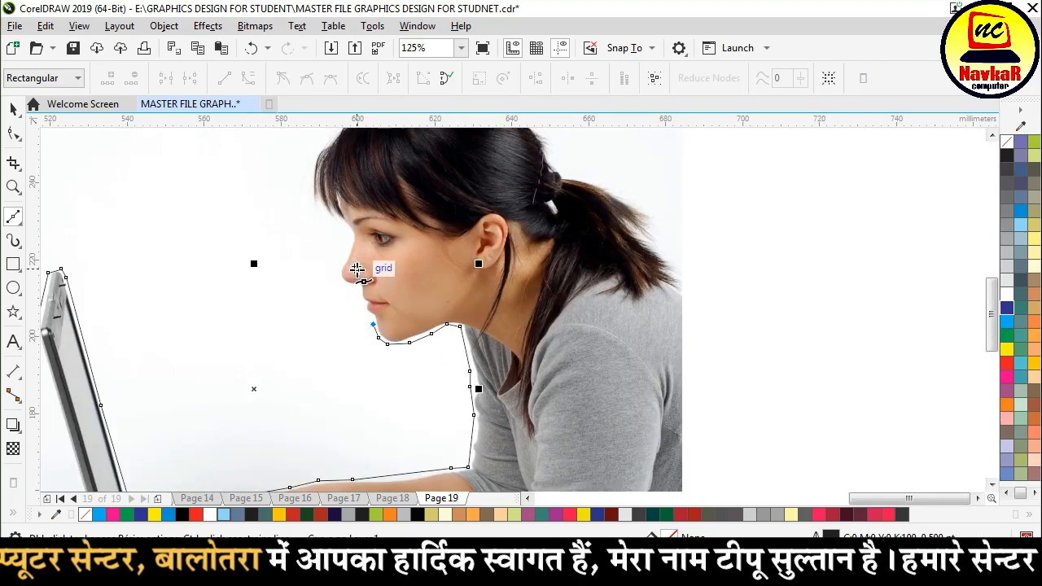
scroll(362, 308, up, 2)
click(378, 314)
click(369, 275)
click(368, 260)
click(344, 258)
click(328, 244)
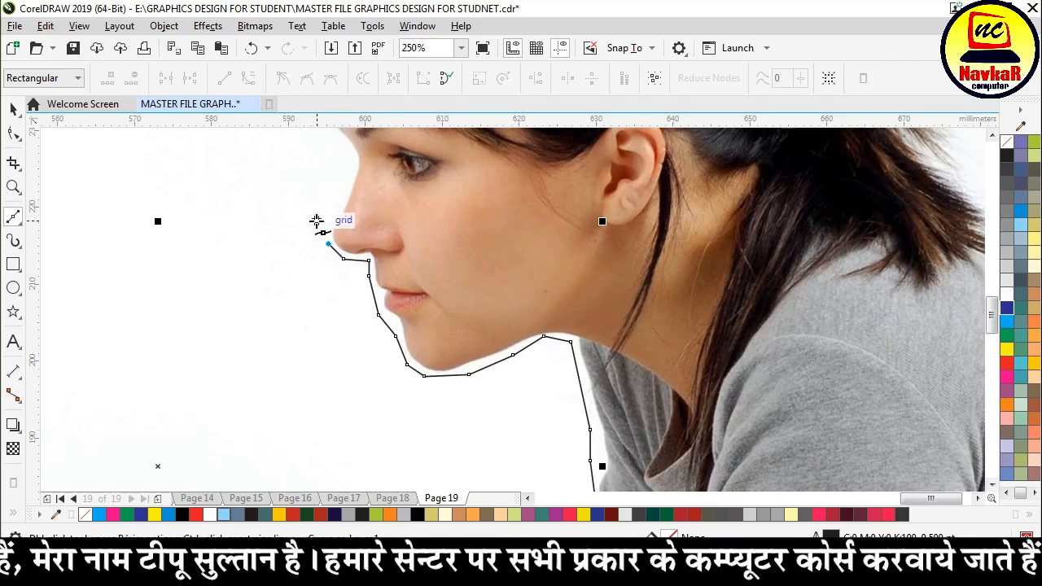
click(322, 220)
click(339, 192)
click(344, 169)
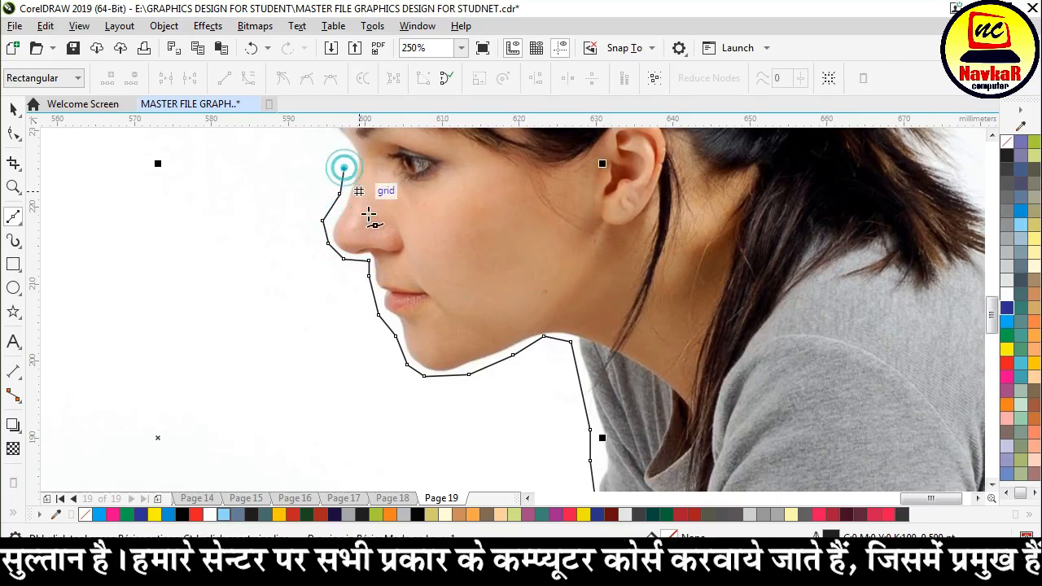
- Extend the outline over the forehead to the lower front of the fringe
scroll(386, 319, down, 2)
scroll(347, 202, up, 2)
click(364, 242)
click(326, 219)
click(310, 176)
- Trace the outline up and around the front of the woman's hair
scroll(324, 176, down, 2)
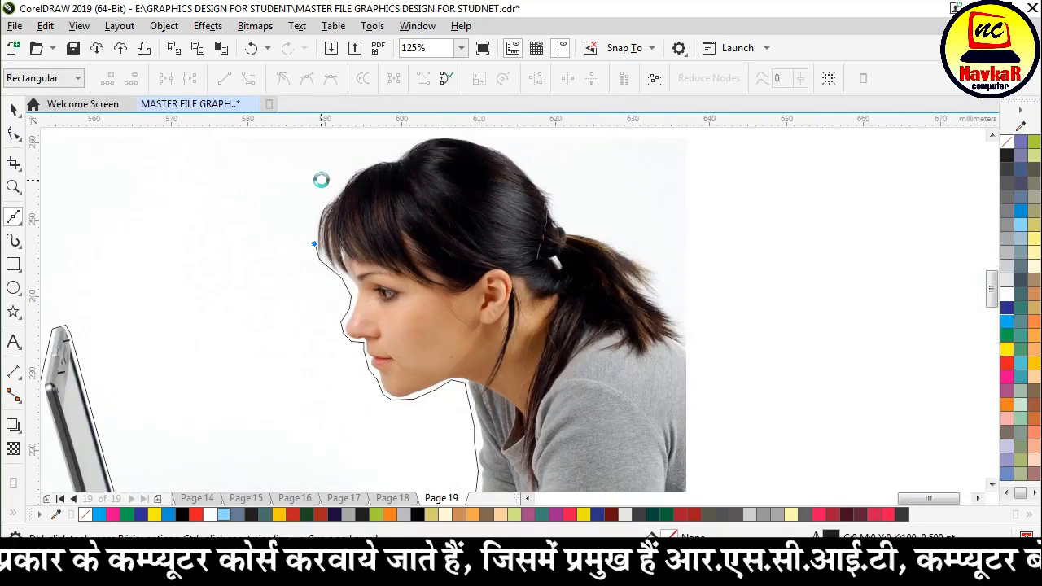
scroll(320, 229, up, 2)
click(321, 227)
click(340, 204)
click(374, 169)
click(406, 151)
- Continue the outline over the crown of the hair and down the back of the head
scroll(372, 284, down, 2)
scroll(367, 214, up, 2)
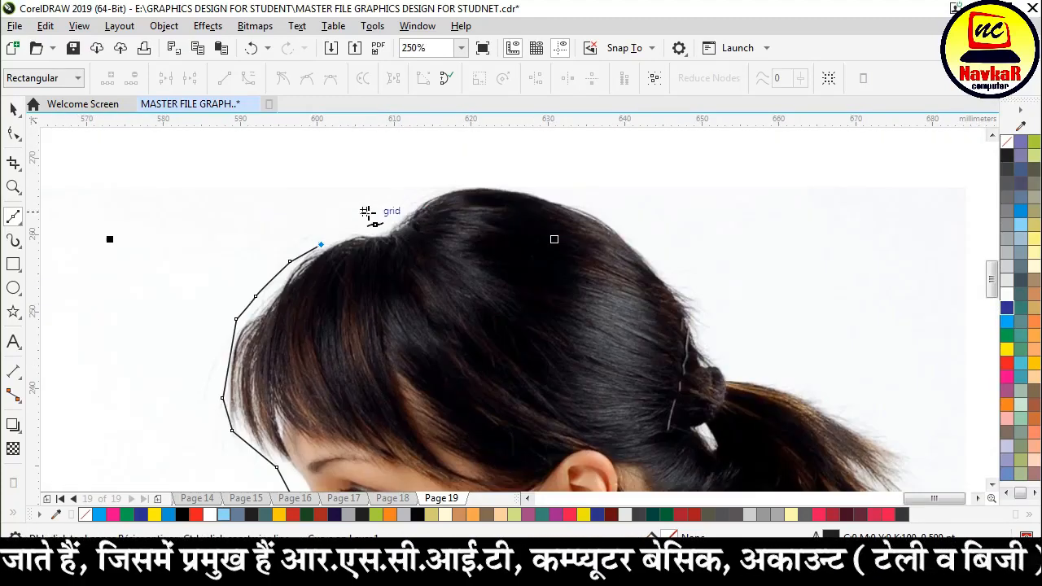
click(373, 223)
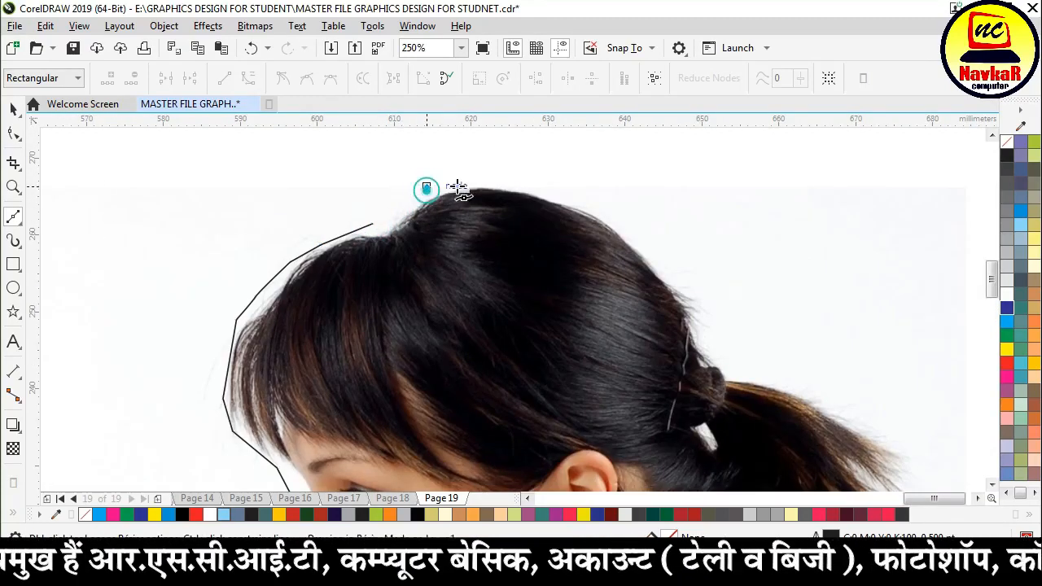
click(489, 180)
click(534, 180)
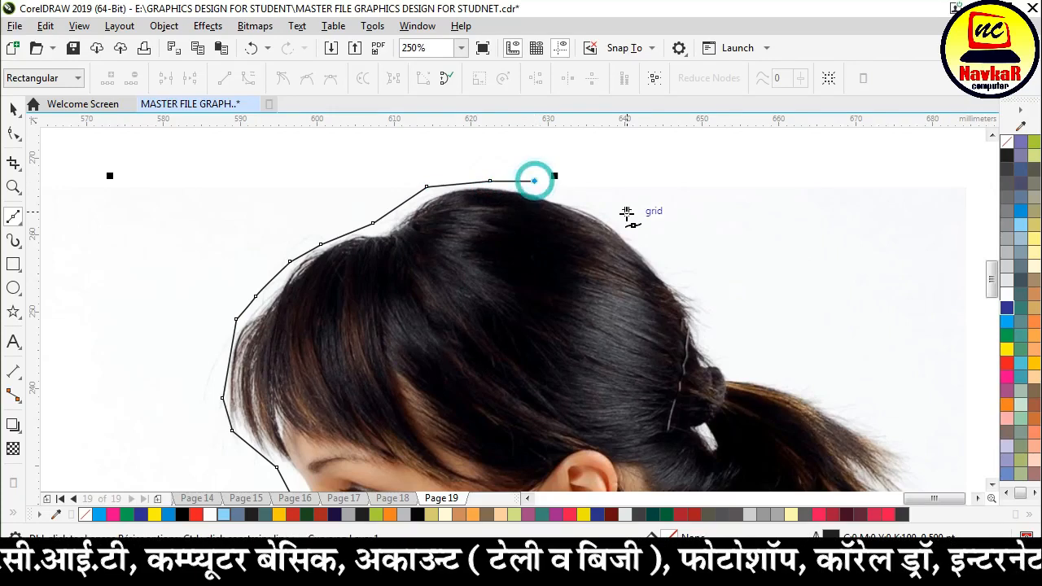
click(611, 210)
click(648, 238)
click(682, 280)
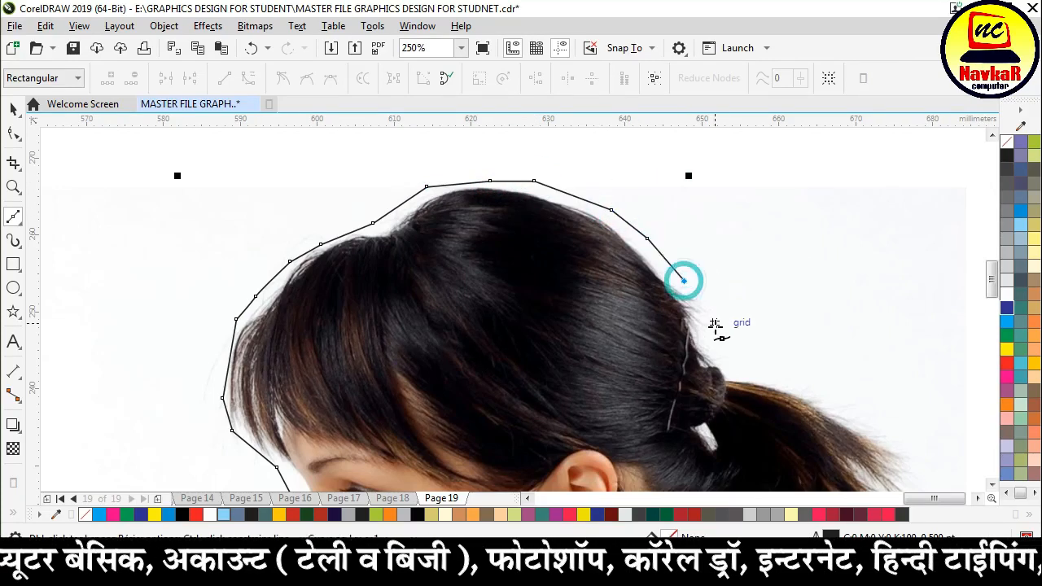
- Trace the outline behind the hair bun and along the outer edge of the ponytail
scroll(480, 195, down, 3)
scroll(616, 286, up, 3)
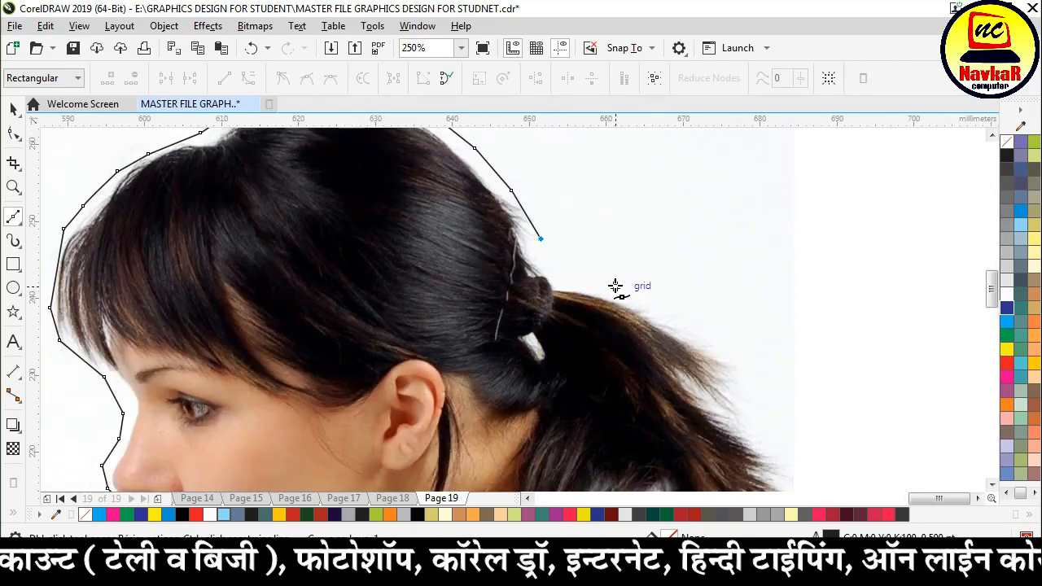
click(581, 280)
click(657, 308)
click(726, 359)
click(738, 409)
- Extend the outline down the ponytail to the photo's right edge and straight down to just below its lower corner
scroll(533, 264, down, 3)
scroll(543, 269, up, 2)
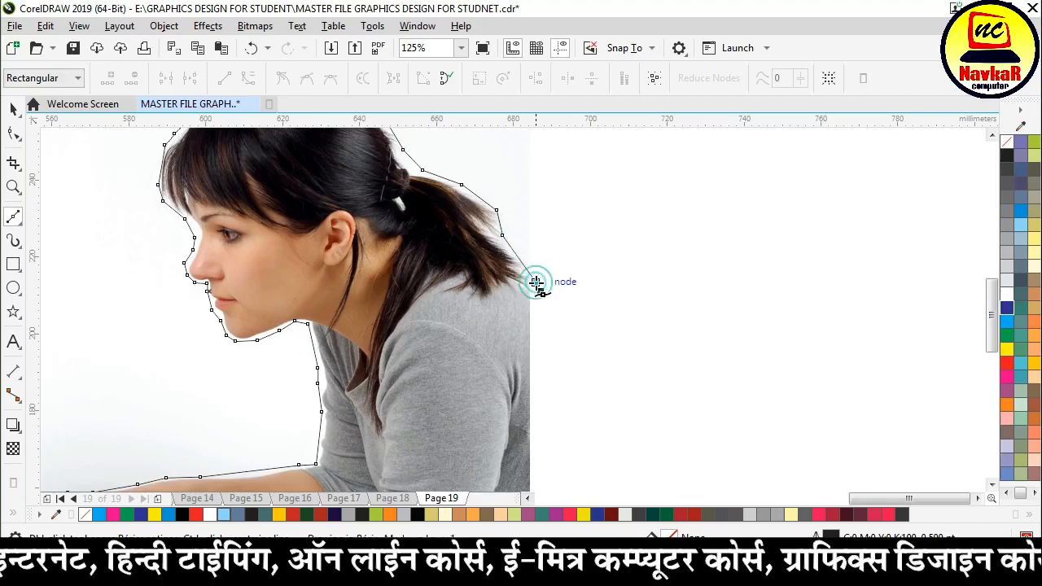
scroll(535, 282, down, 2)
scroll(495, 334, up, 3)
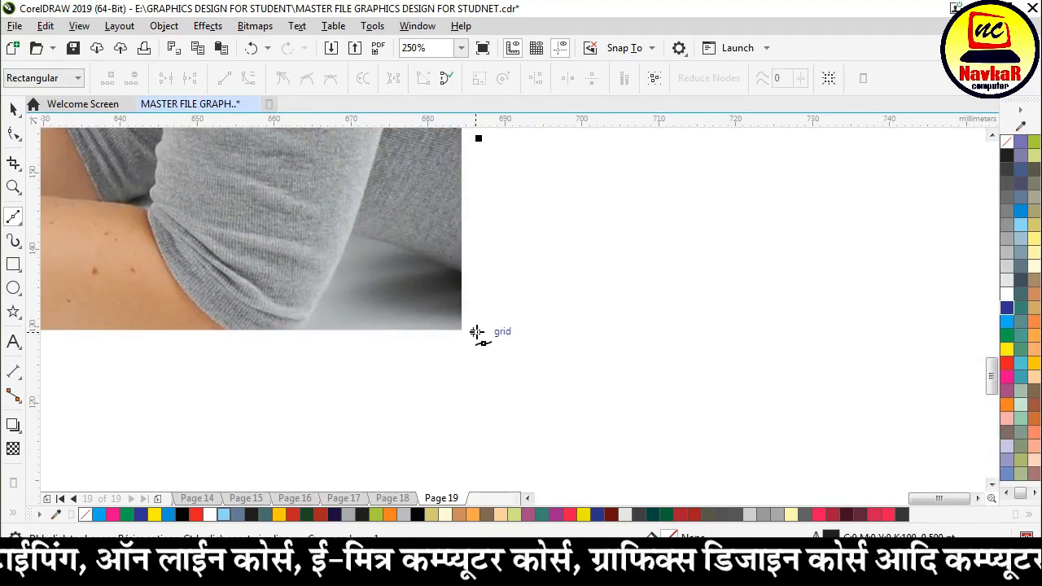
scroll(675, 350, down, 2)
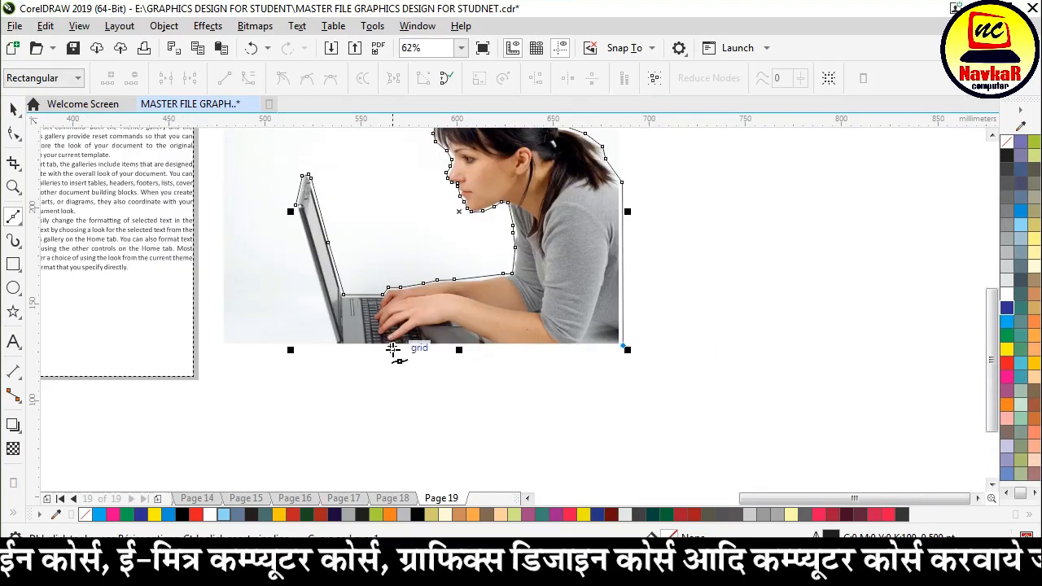
- Run the outline beneath the photo to the laptop hinge, up the back of the screen, and close it at the starting node
scroll(358, 352, up, 2)
click(289, 325)
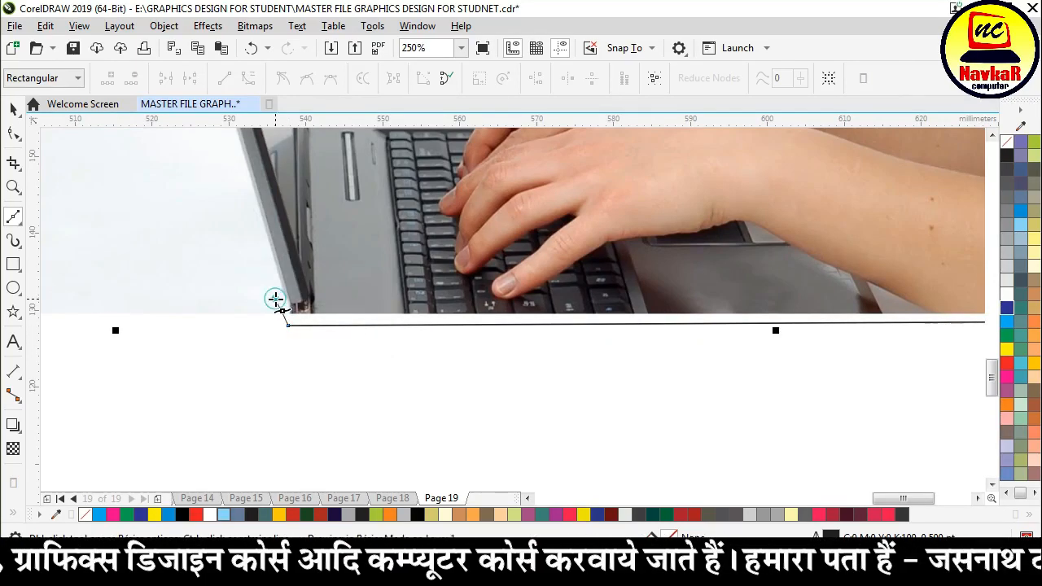
click(242, 183)
scroll(505, 466, down, 2)
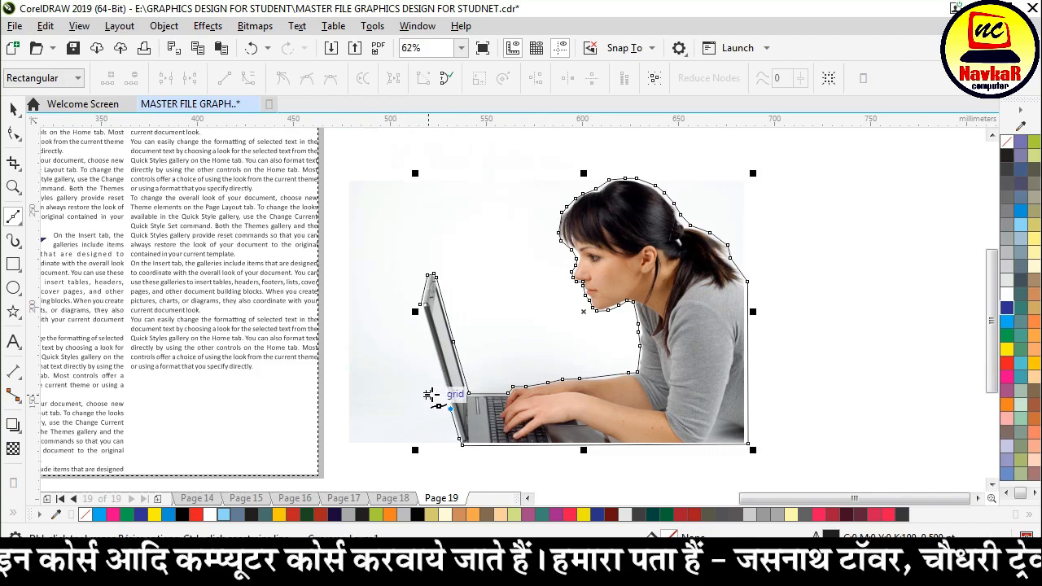
scroll(429, 395, up, 2)
scroll(383, 310, down, 1)
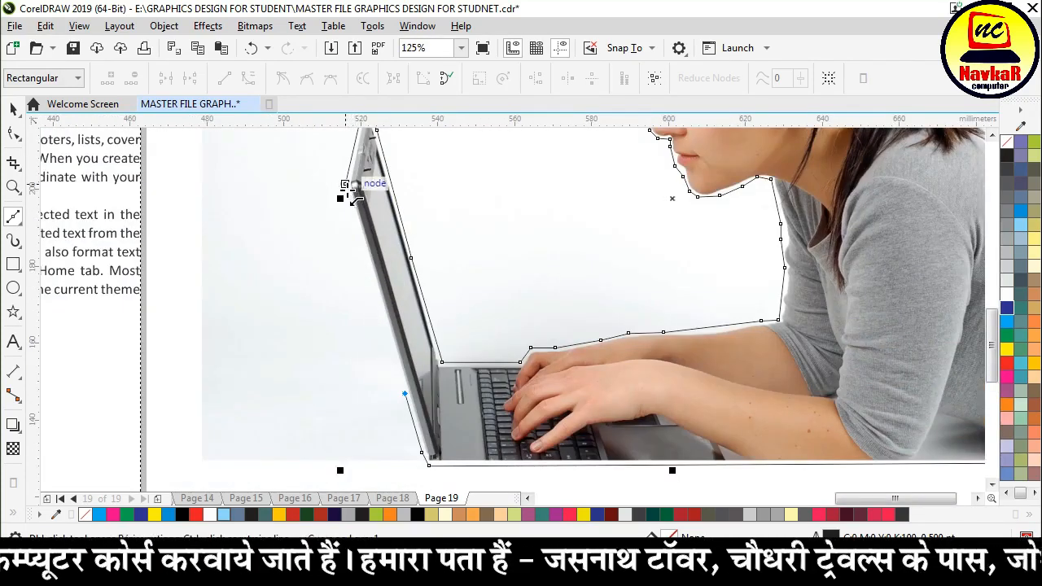
click(405, 394)
scroll(361, 275, down, 1)
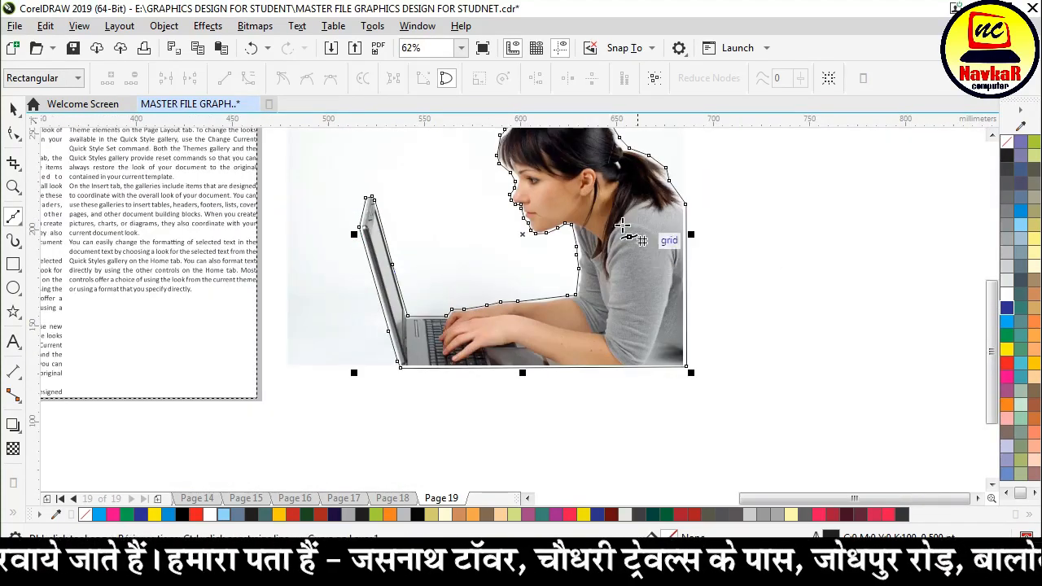
- PowerClip the woman and laptop photo inside the traced outline
click(12, 109)
scroll(419, 330, down, 3)
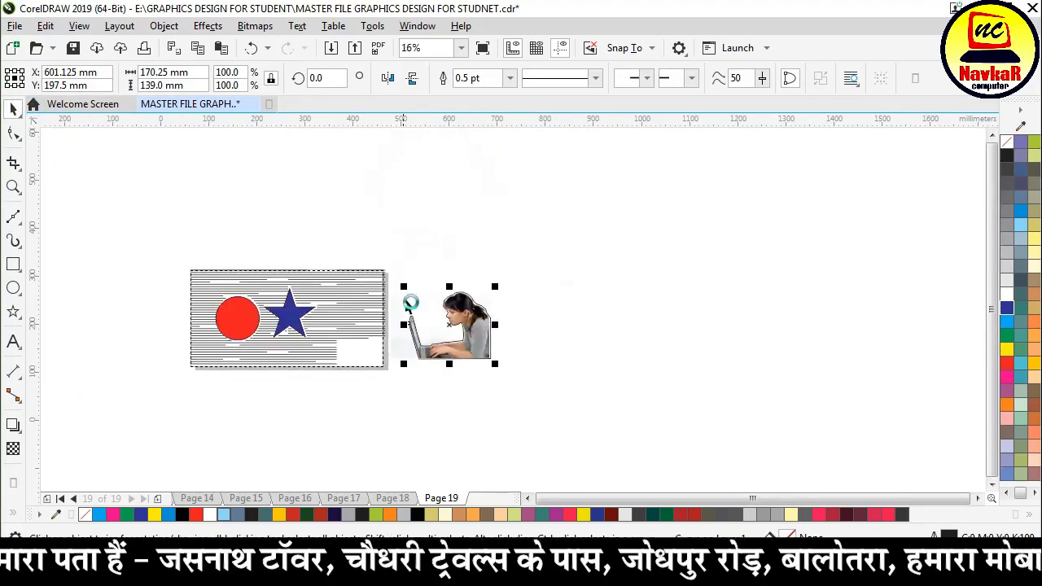
scroll(411, 294, up, 3)
click(413, 303)
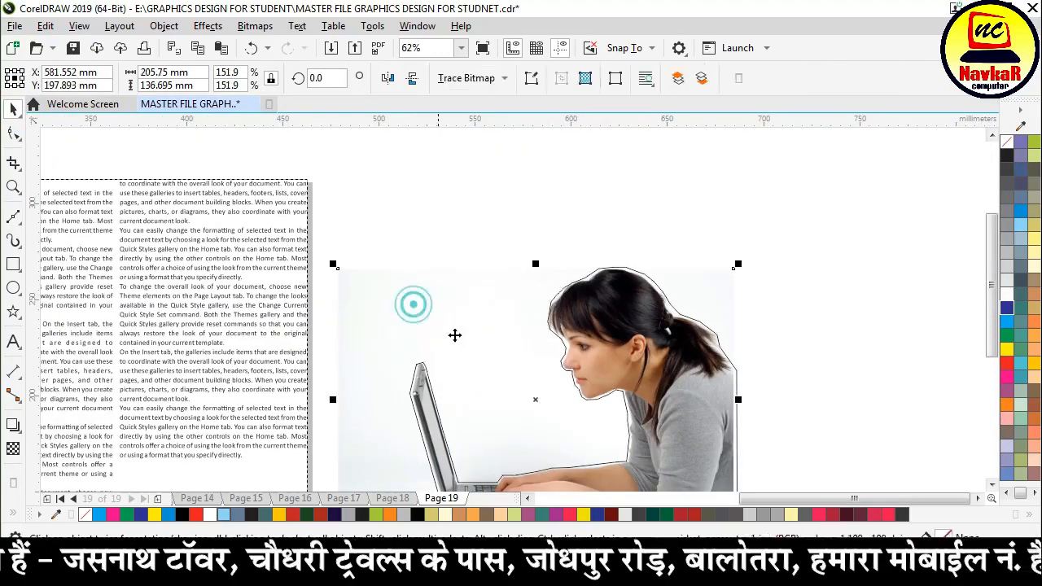
right_click(414, 301)
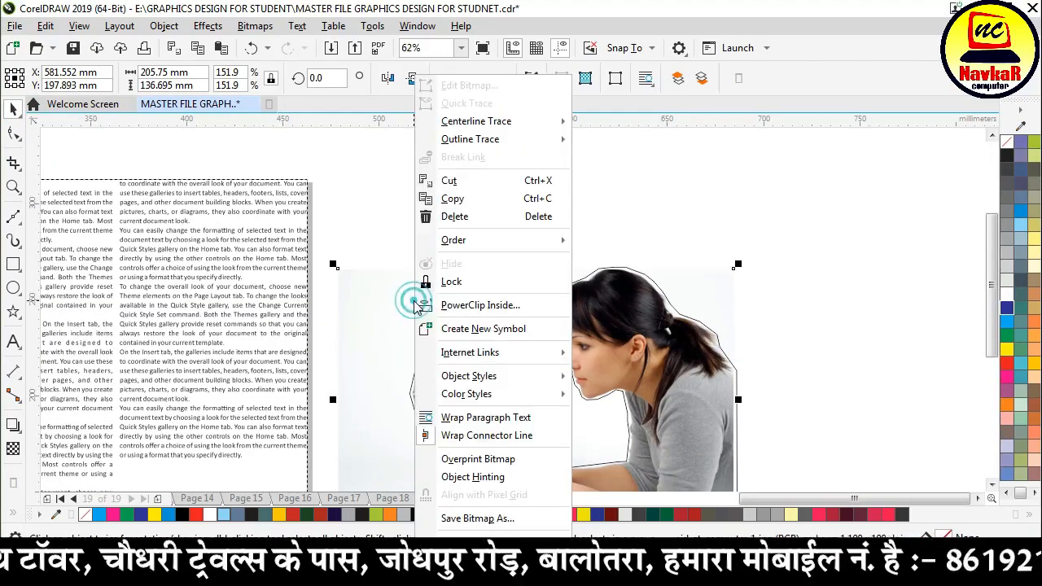
click(513, 311)
click(599, 327)
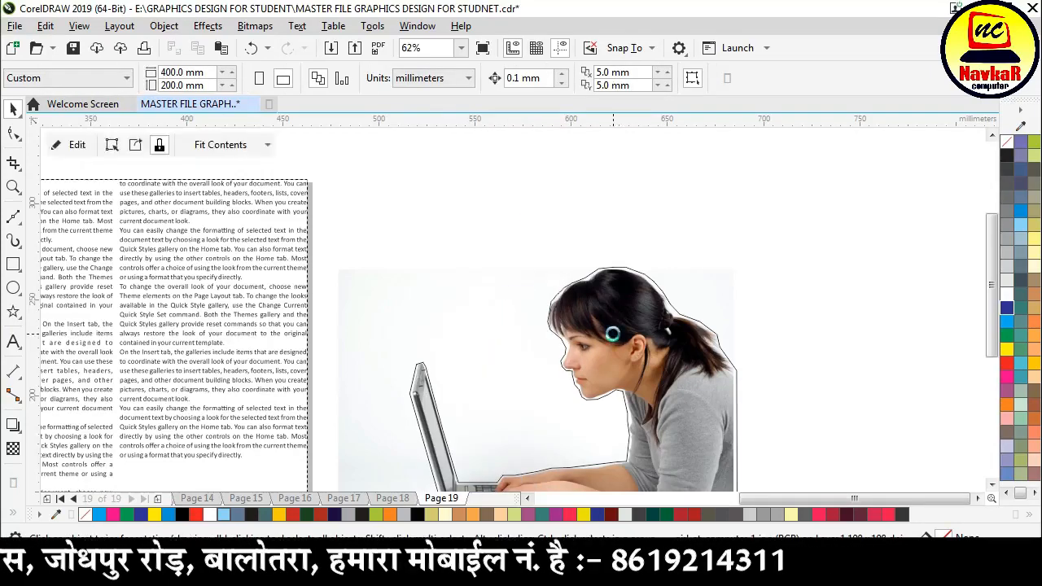
- Remove the outline stroke from the clipped woman and laptop shape
scroll(457, 249, down, 2)
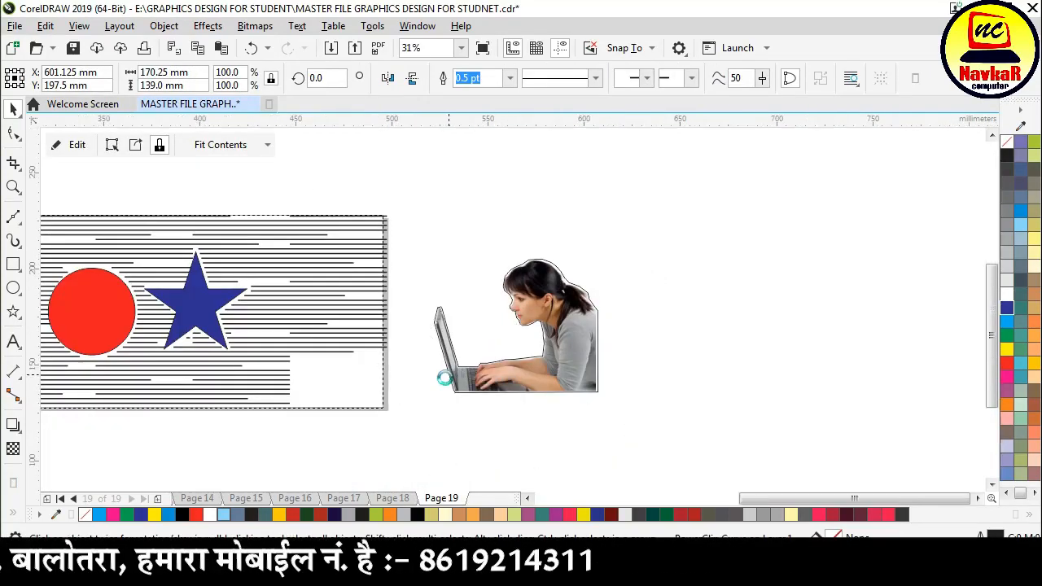
scroll(448, 371, up, 2)
scroll(744, 187, up, 4)
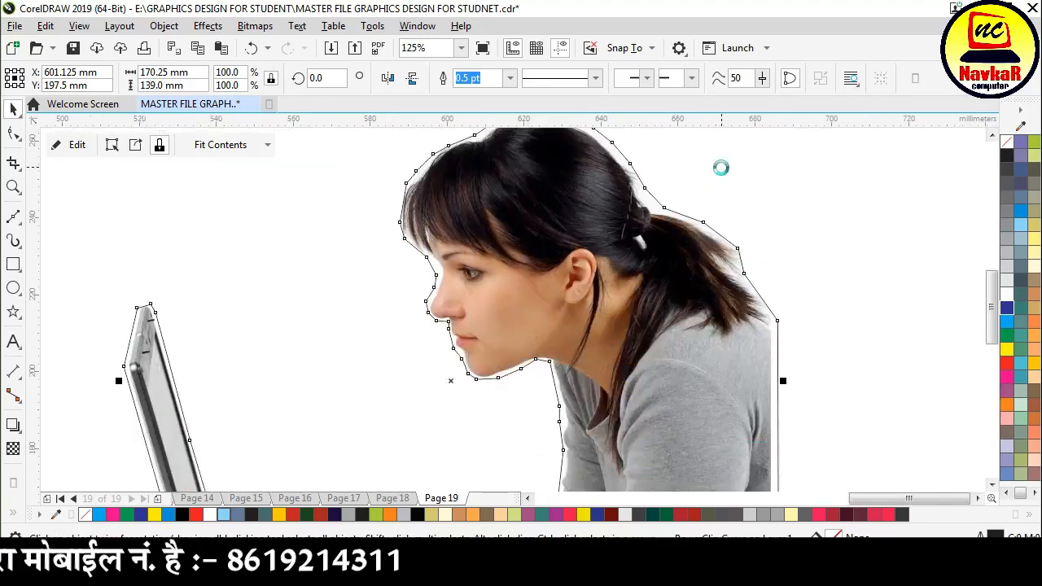
right_click(1010, 149)
scroll(663, 253, down, 4)
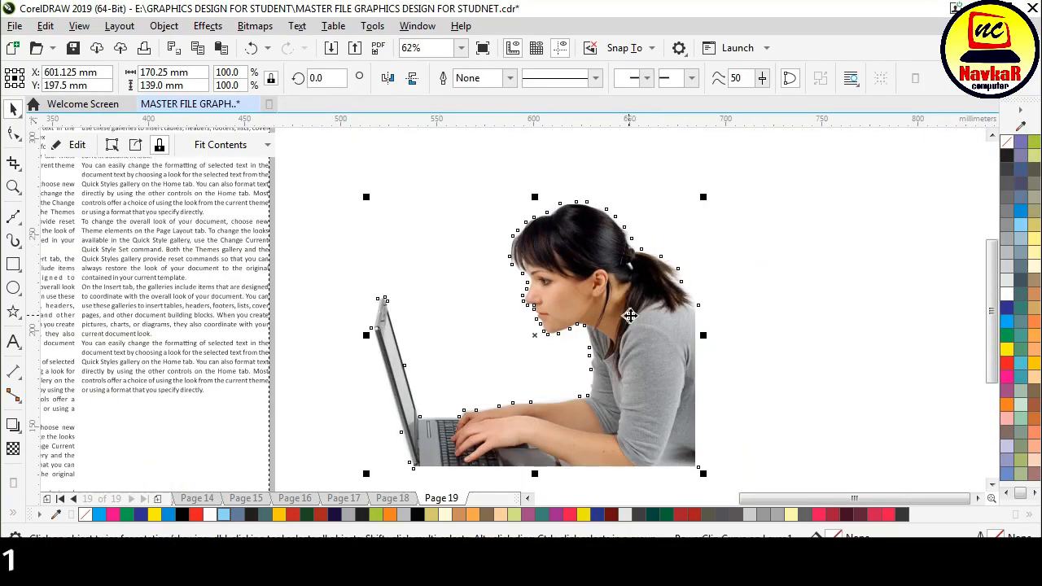
- Set the cutout's text wrapping style to contour Straddle Text
click(857, 83)
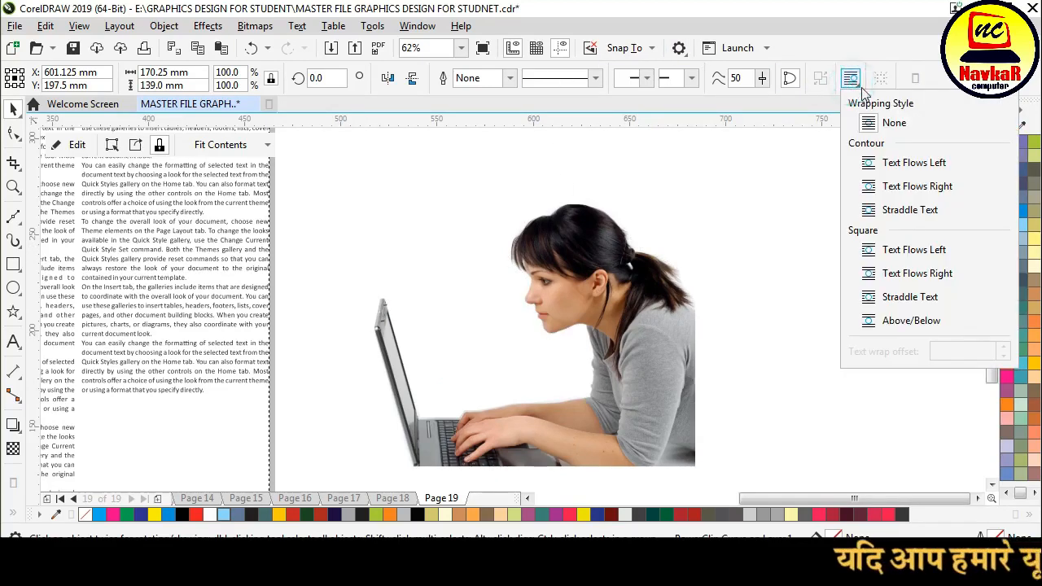
click(869, 211)
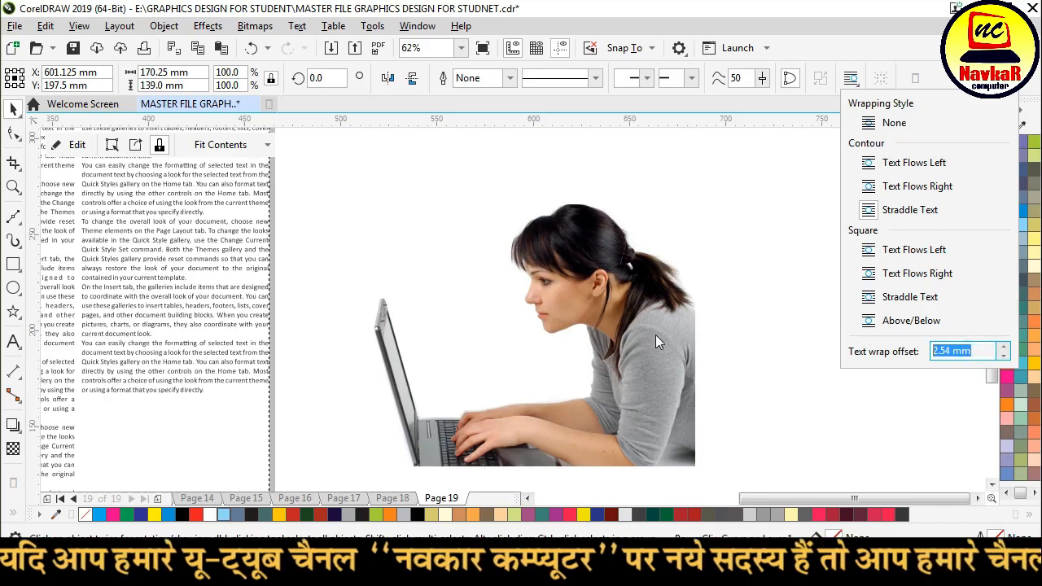
click(13, 111)
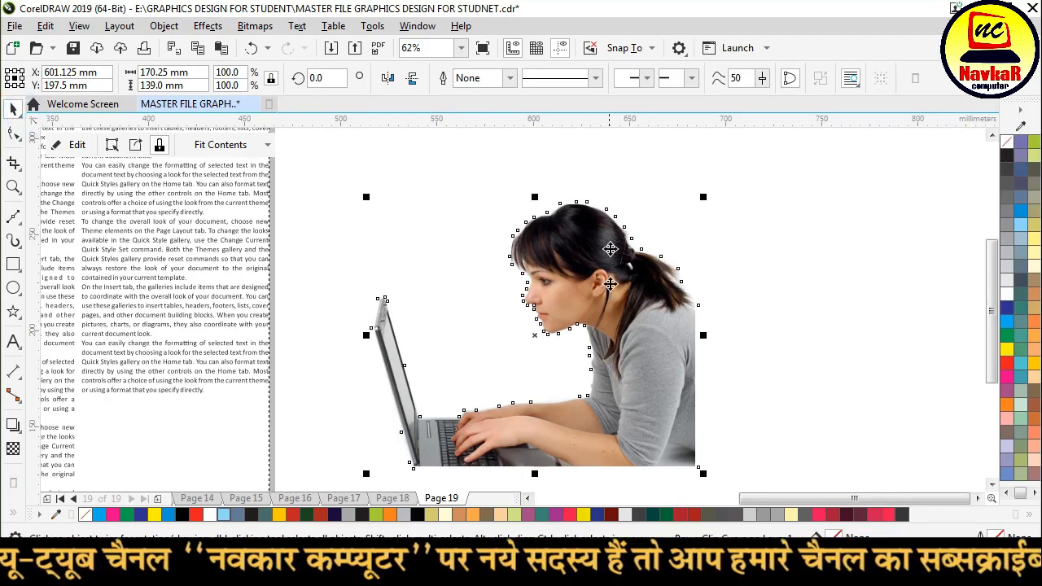
- Move the cutout onto the page so it overlaps the text columns at the page's right edge
scroll(613, 221, down, 1)
drag(620, 303, 525, 284)
scroll(608, 287, up, 1)
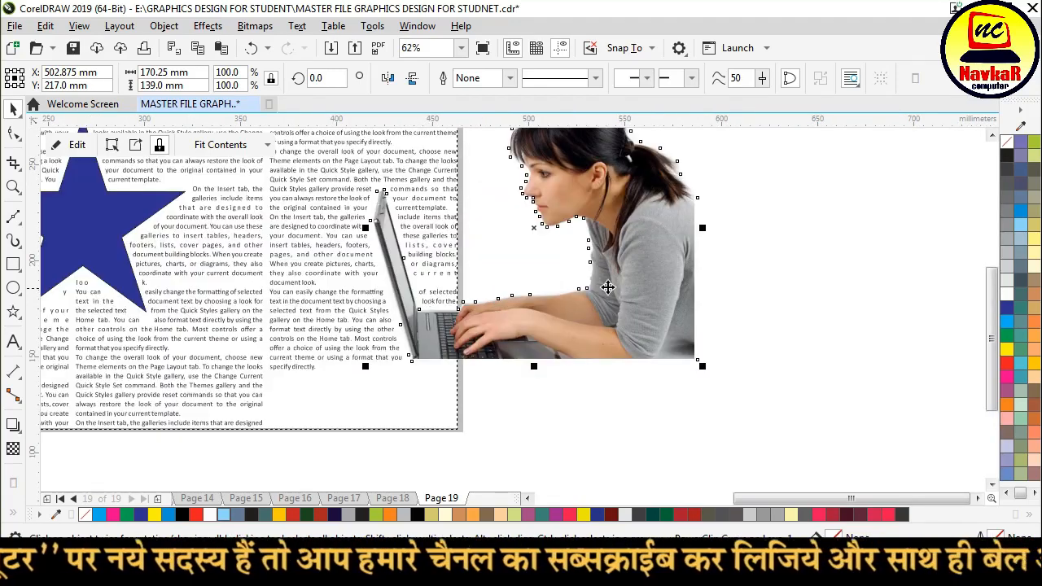
drag(592, 284, 552, 285)
scroll(701, 345, down, 1)
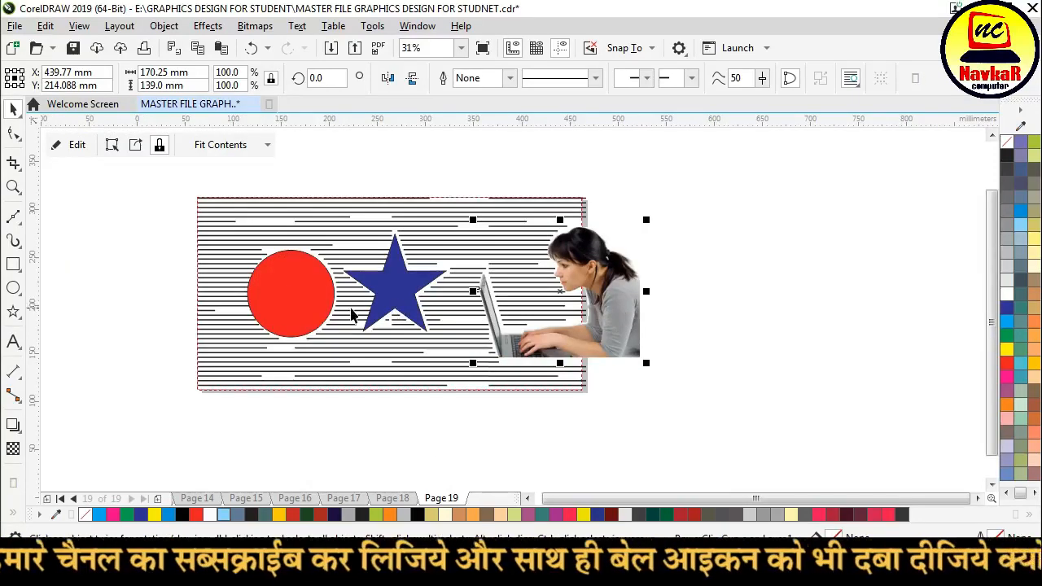
- Scale down the red circle and blue star together and shift them toward the page's left side
click(286, 295)
shift+click(400, 298)
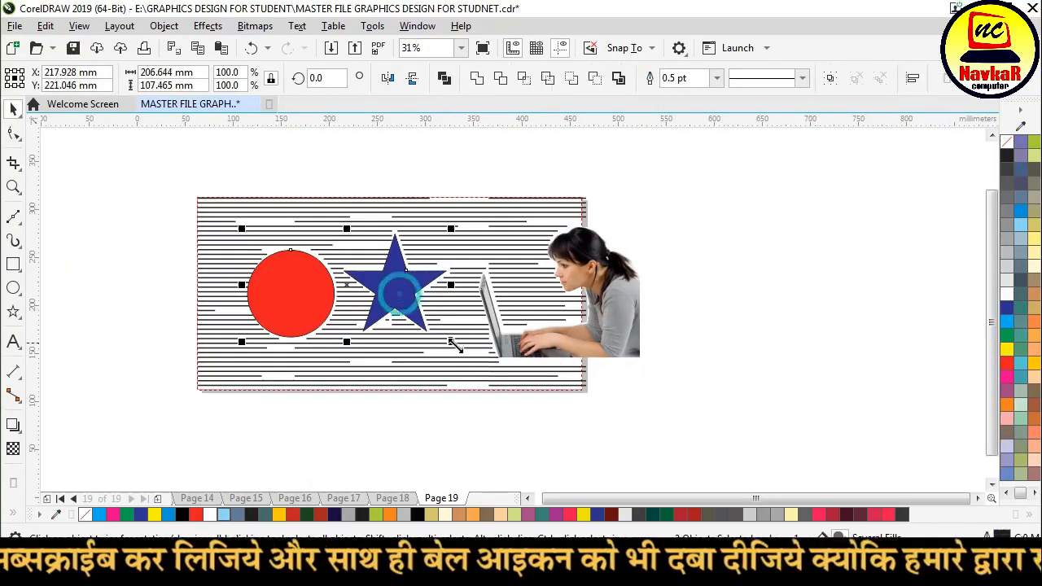
drag(417, 342, 383, 309)
drag(358, 271, 321, 291)
- Move the woman cutout fully onto the page, with her back against the page's right edge
scroll(530, 289, up, 1)
click(674, 348)
drag(681, 384, 607, 385)
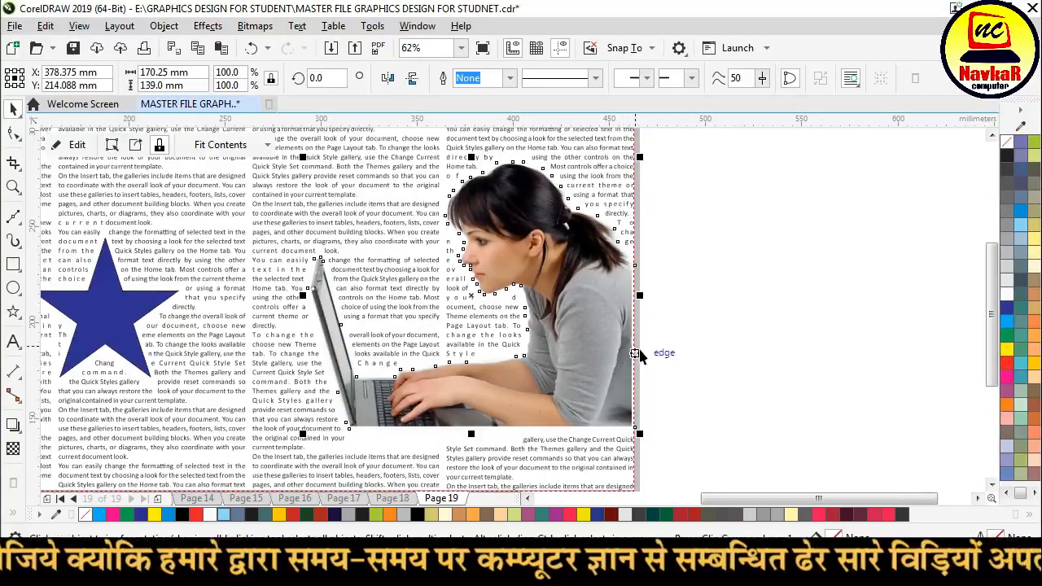
click(661, 187)
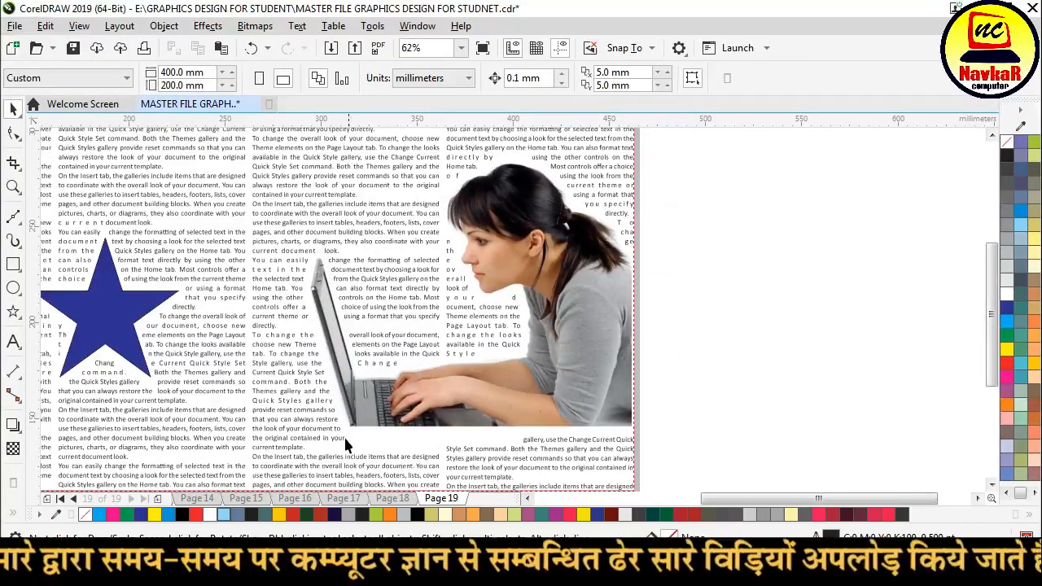
- Shift the woman cutout about 21 mm left so that text can also flow behind her back
scroll(345, 441, up, 2)
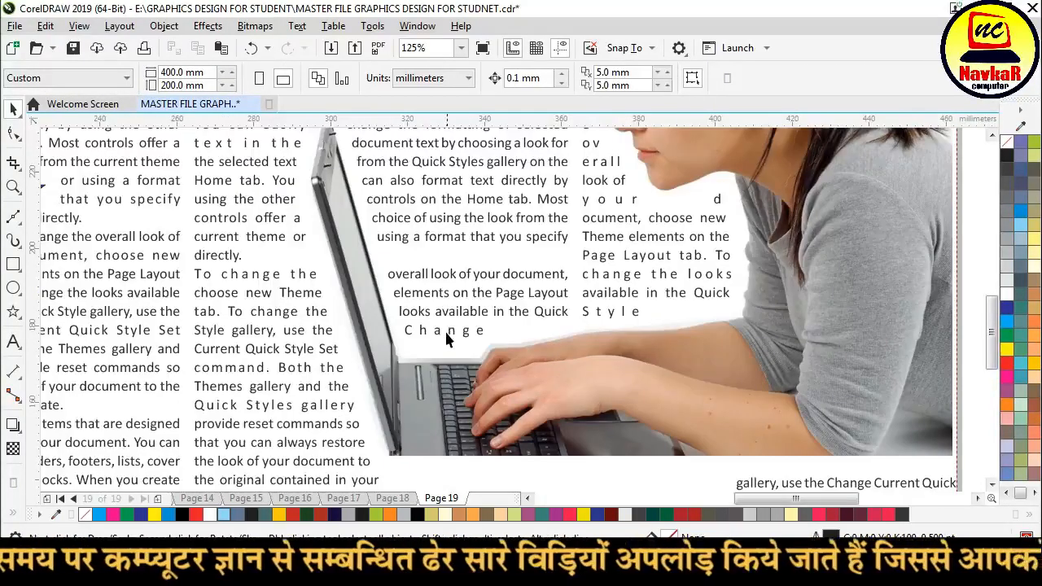
scroll(633, 310, down, 2)
scroll(639, 276, up, 1)
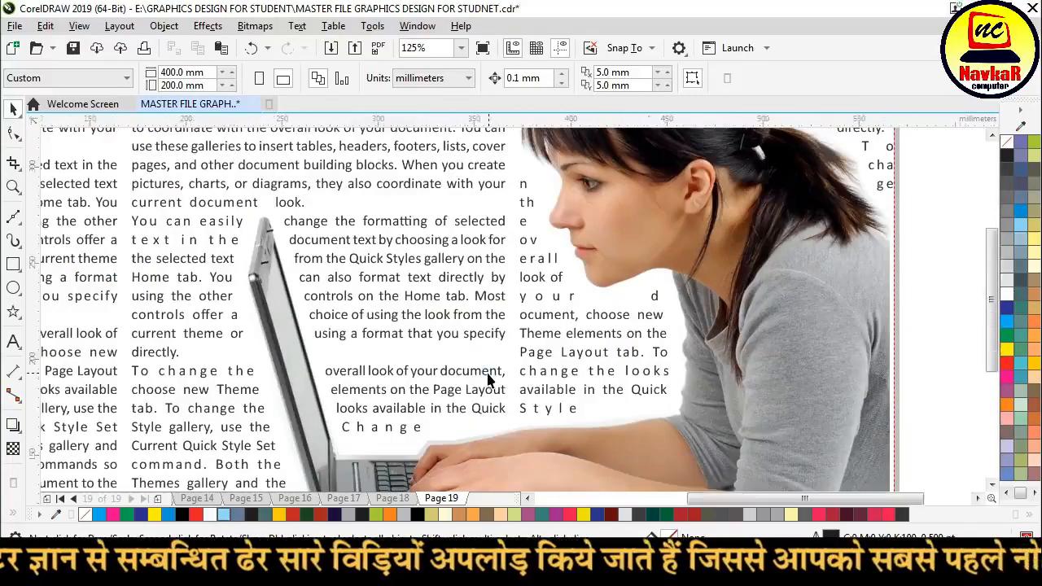
scroll(580, 206, down, 1)
click(680, 377)
drag(668, 393, 641, 402)
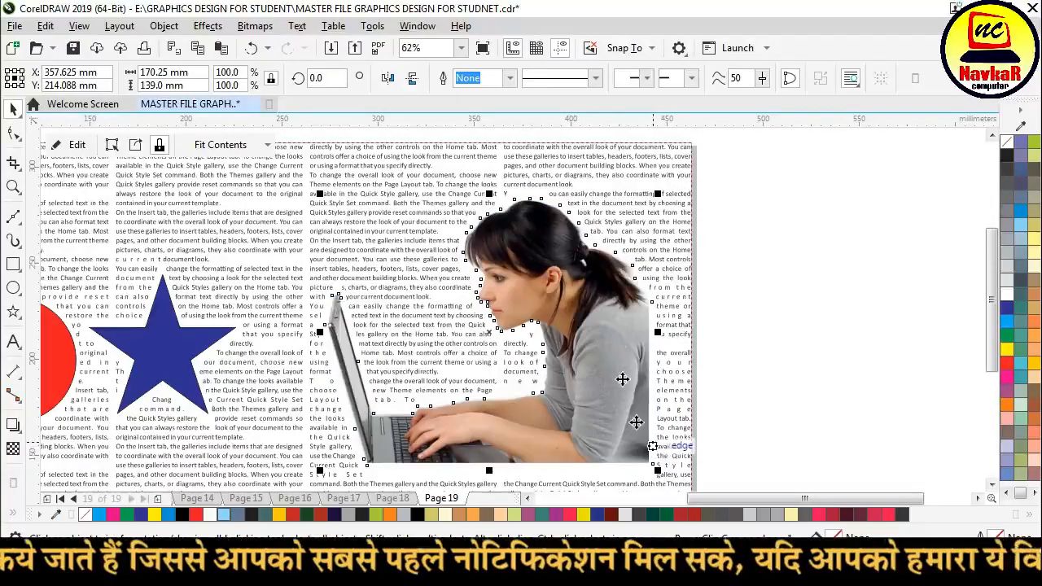
scroll(608, 259, down, 2)
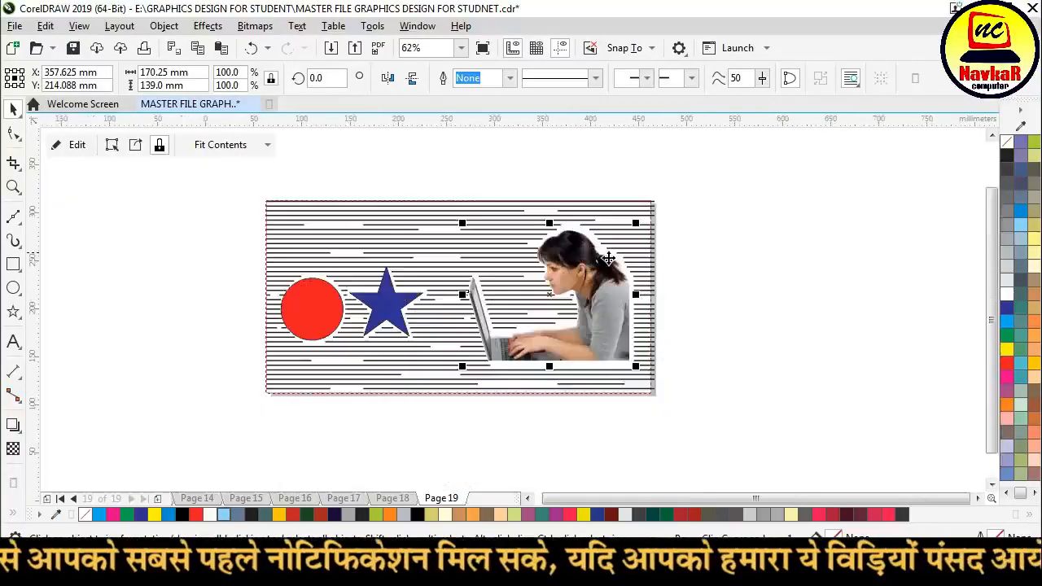
scroll(399, 279, up, 2)
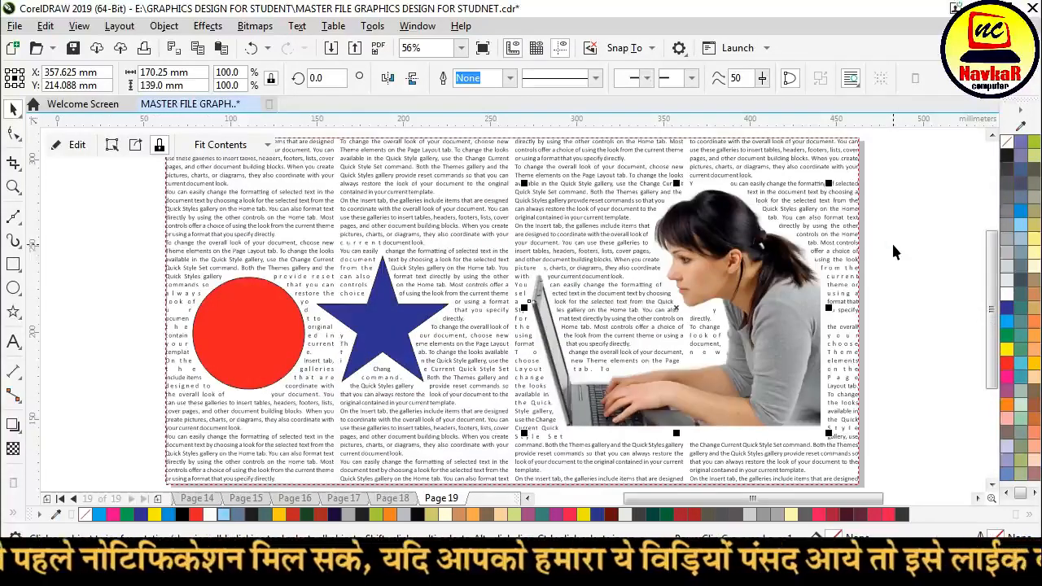
click(904, 251)
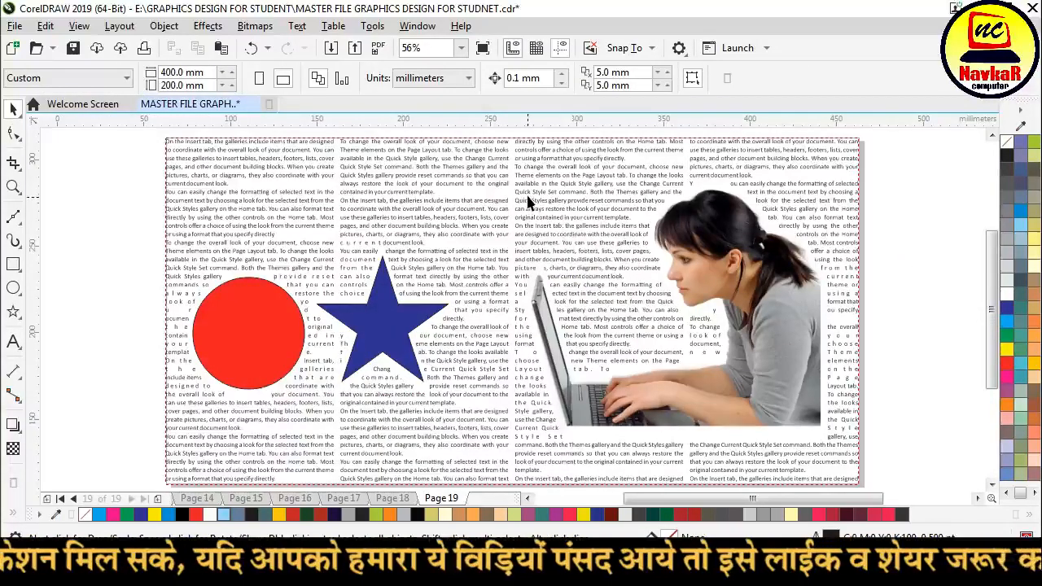
- Enlarge the woman cutout proportionally to about 190 mm wide, extending it to the page's right edge
click(741, 372)
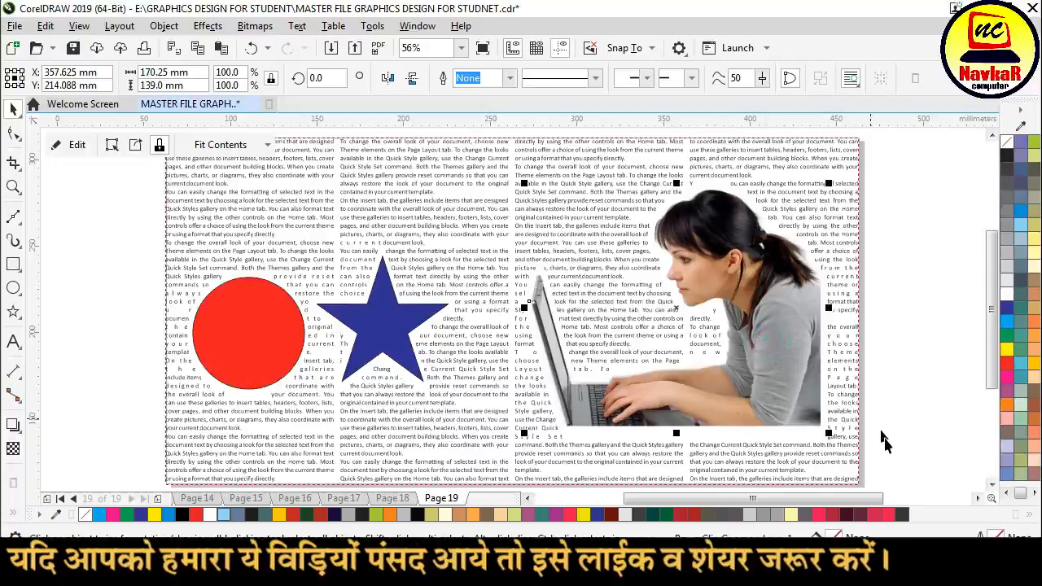
drag(833, 437, 876, 435)
click(879, 302)
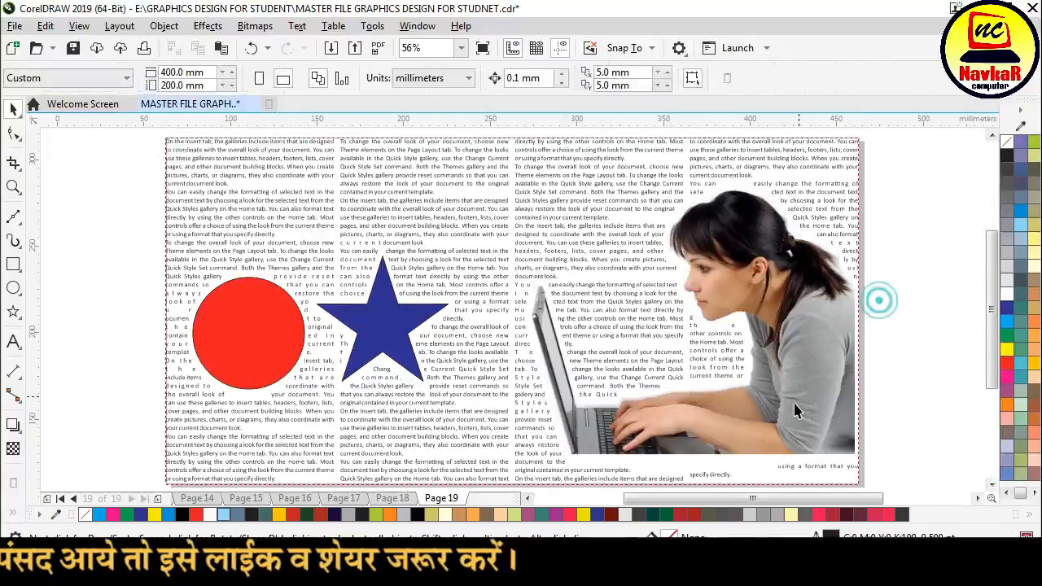
- Move the enlarged cutout down about 16 mm to sit at the page's lower edge, and fit all objects in view
scroll(727, 324, down, 2)
scroll(764, 402, up, 3)
click(777, 370)
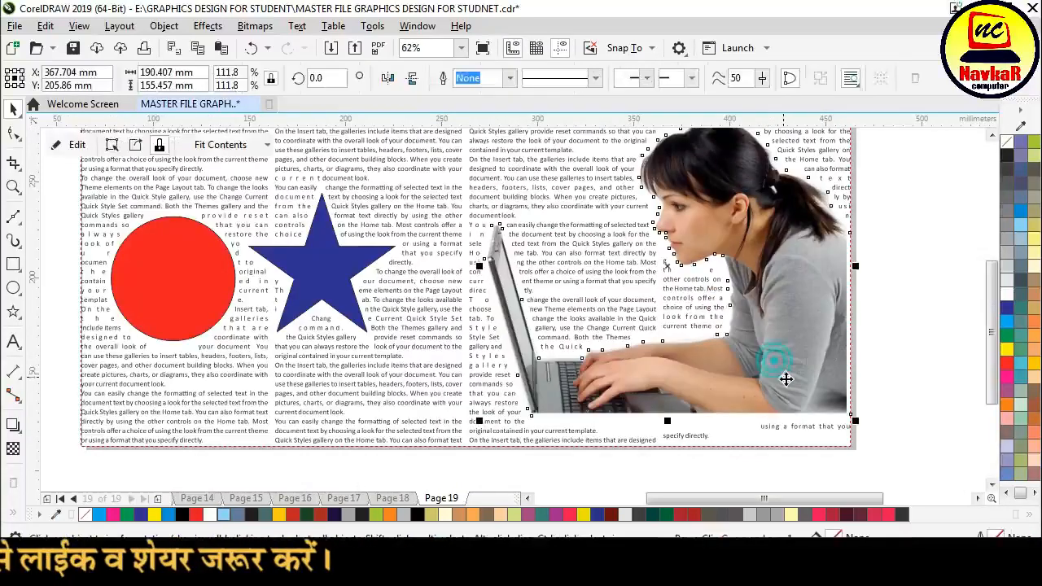
drag(788, 404, 790, 432)
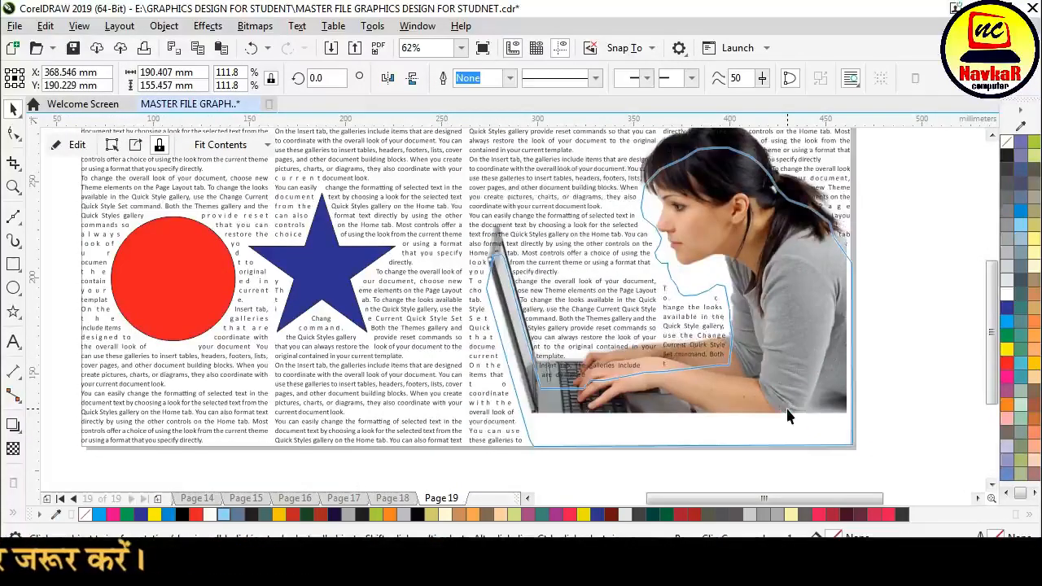
click(902, 262)
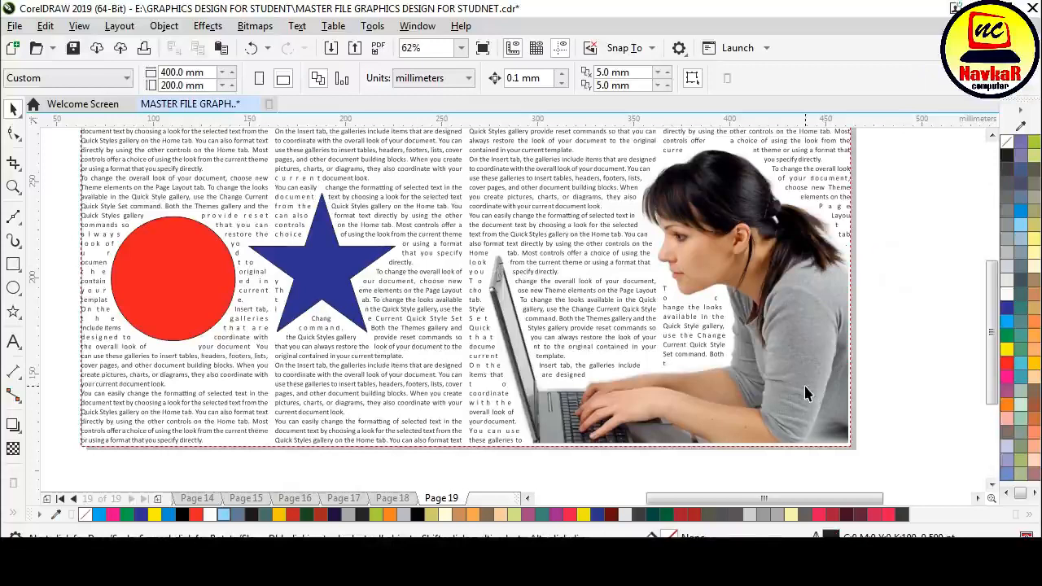
click(799, 419)
key(F4)
click(898, 286)
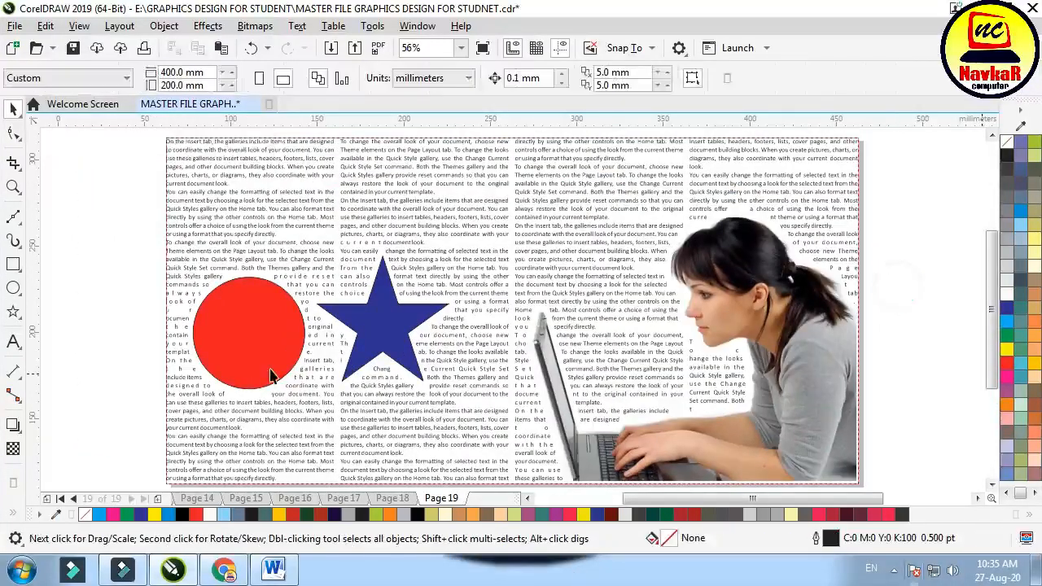